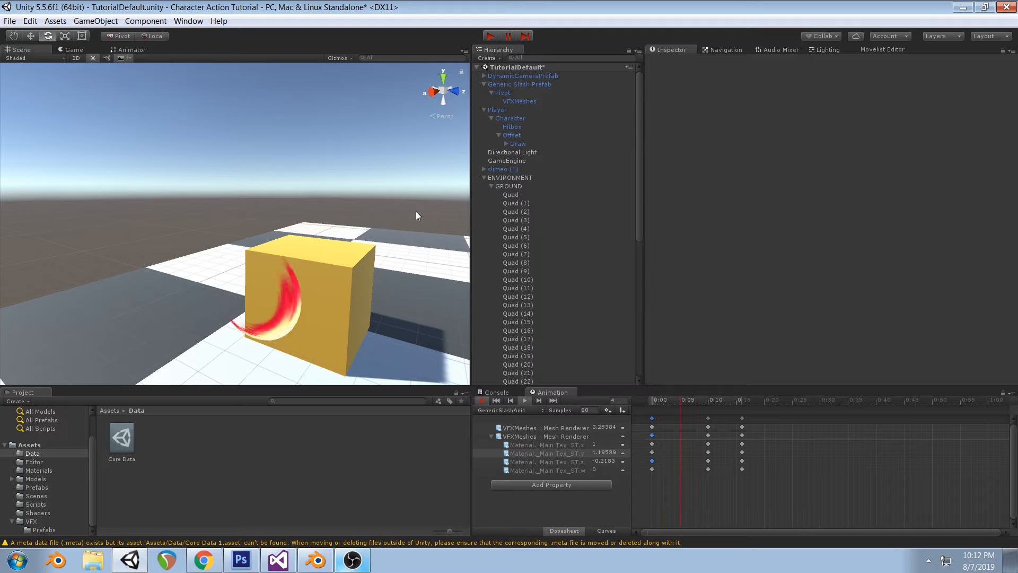
Step: Scrub through the GenericSlashAni1 animation with VFXMeshes selected to examine how its material tiling, offset and intensity animate the slash
left_click(508, 402)
left_click(480, 400)
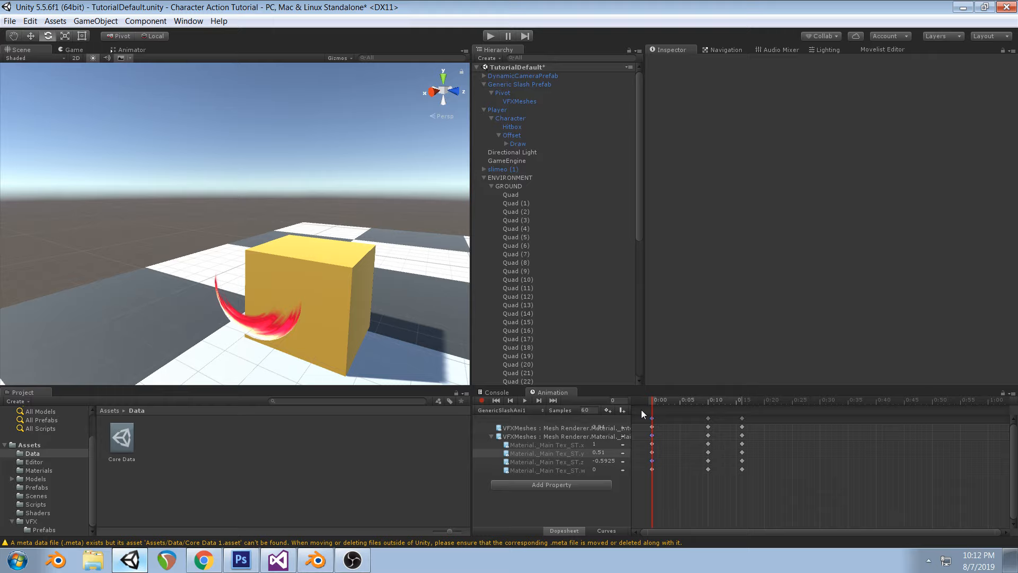
left_click_drag(652, 403, 744, 405)
left_click(523, 144)
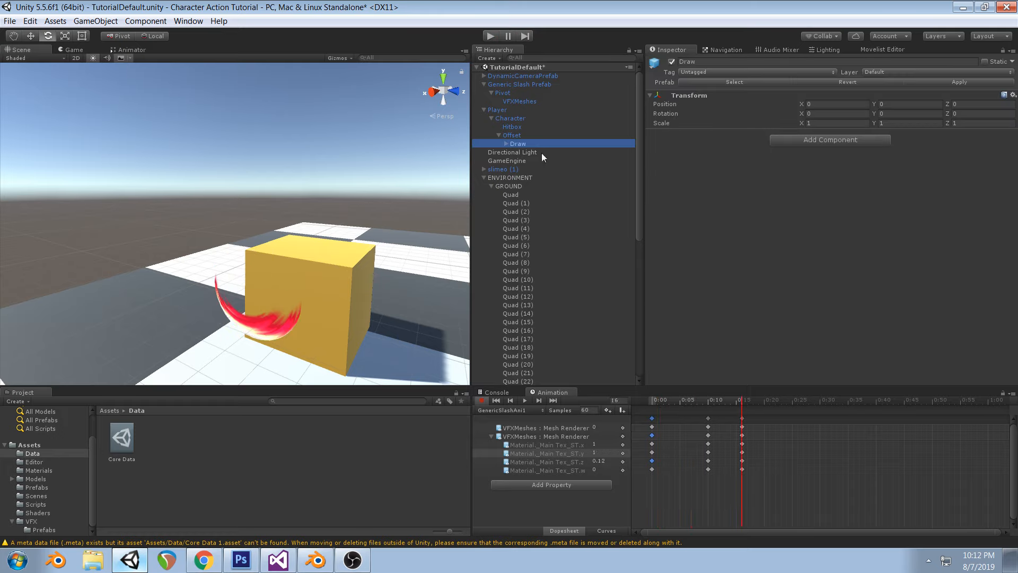
left_click(514, 98)
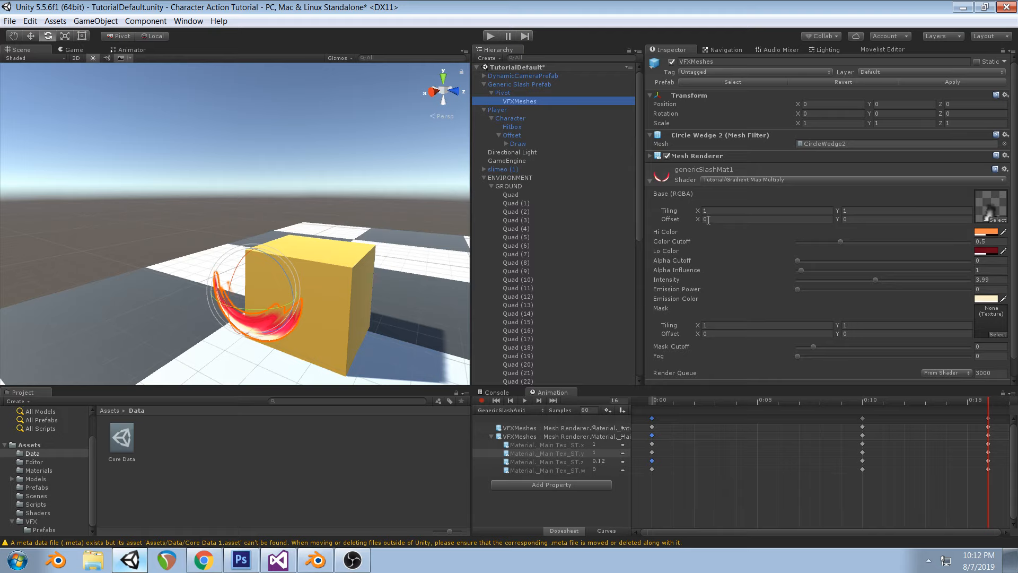
left_click_drag(656, 411, 989, 406)
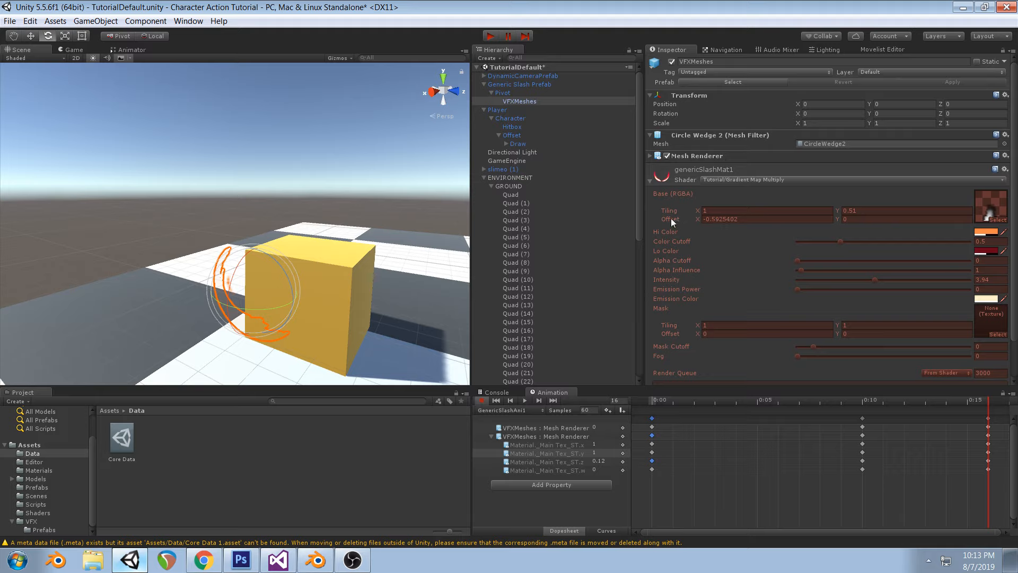
left_click_drag(660, 405, 860, 394)
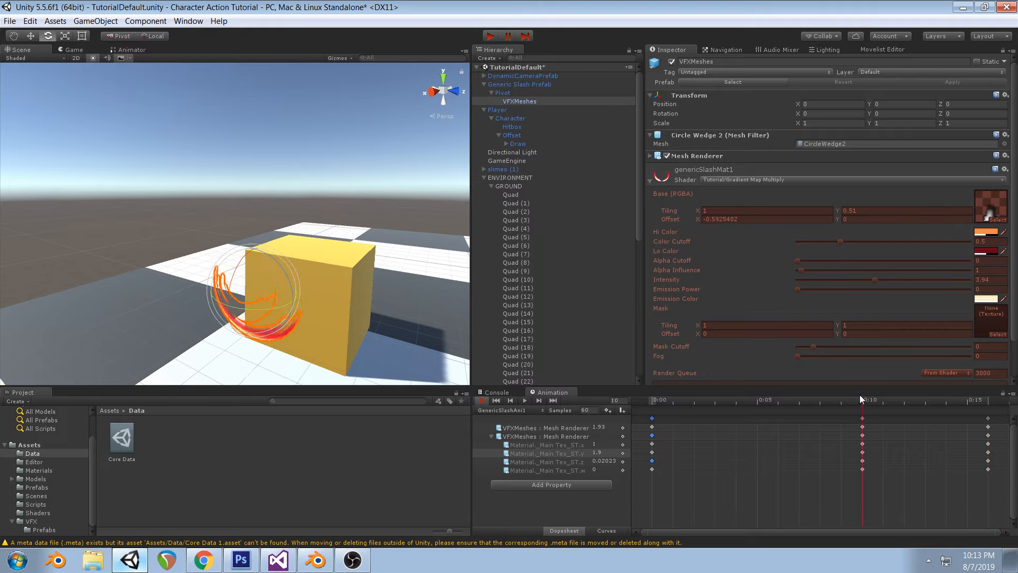
mouse_move(651, 400)
left_mouse_down()
mouse_move(978, 402)
mouse_move(637, 406)
left_mouse_up()
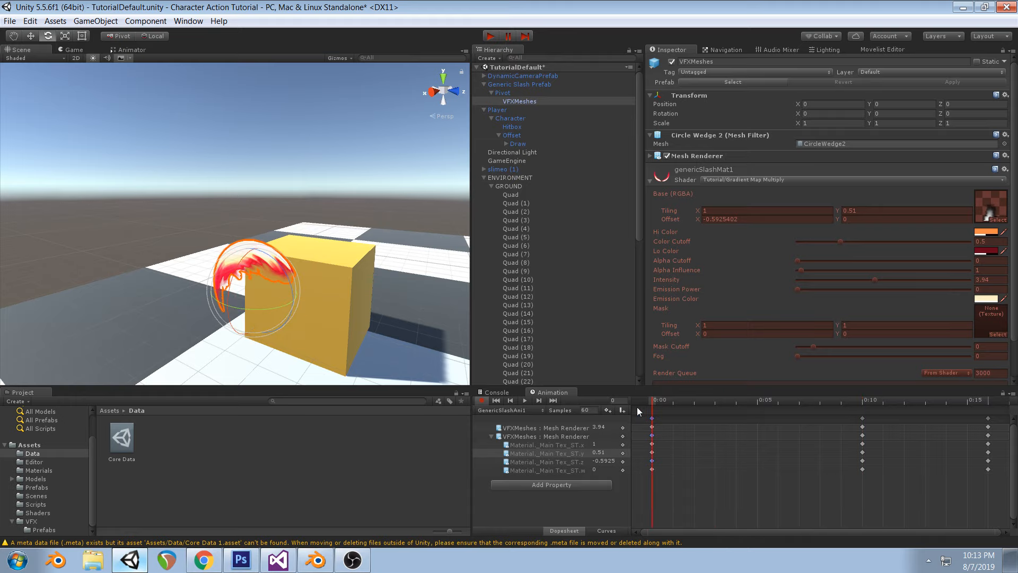
Step: Examine the animation curve of the Main Tex_ST.z property and preview the slash up to frame 12
left_click(561, 461)
left_click(606, 530)
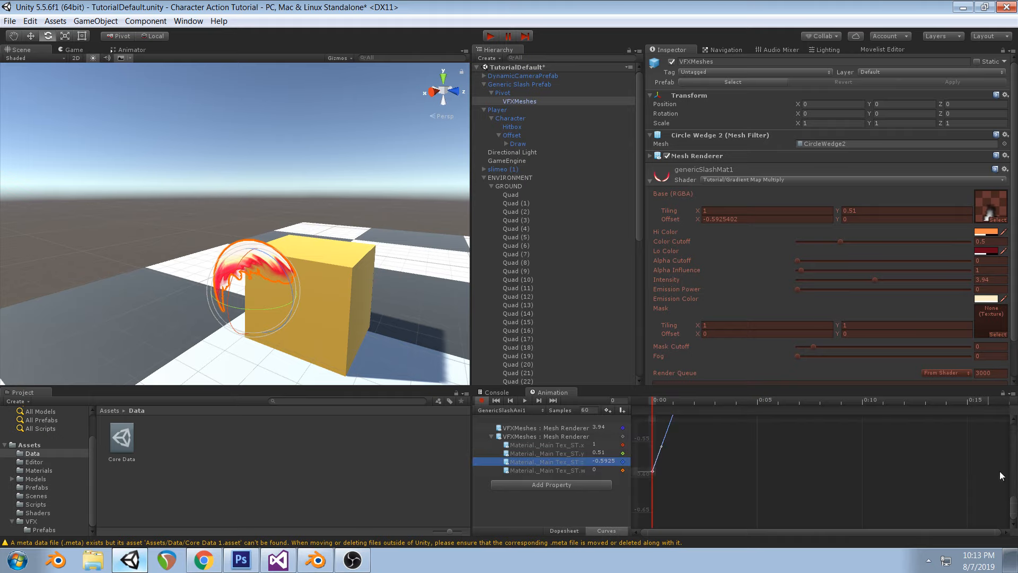
left_click_drag(1013, 499, 1015, 424)
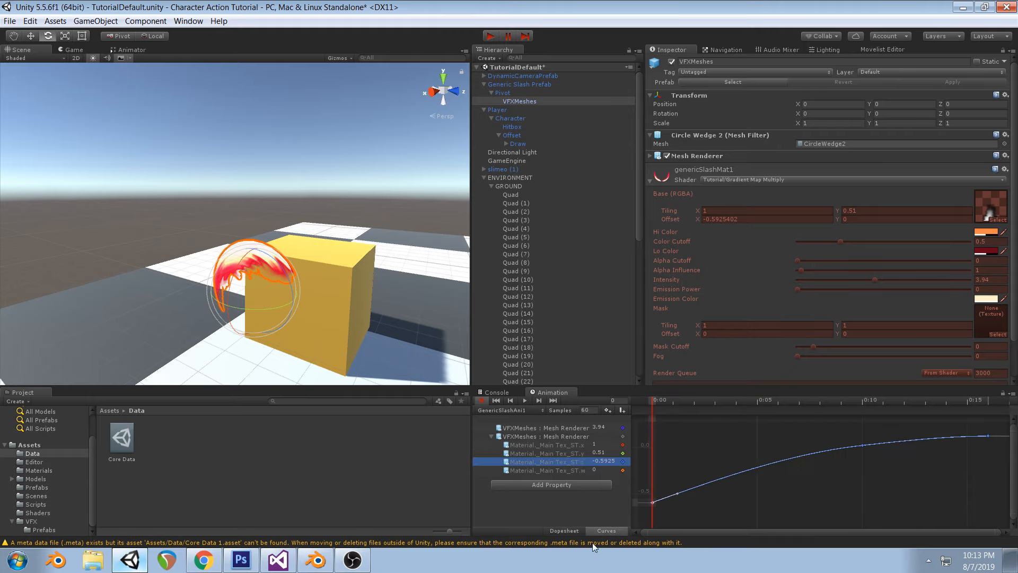
left_click_drag(1002, 532, 981, 533)
scroll(737, 488, "down", 20)
scroll(717, 501, "up", 3)
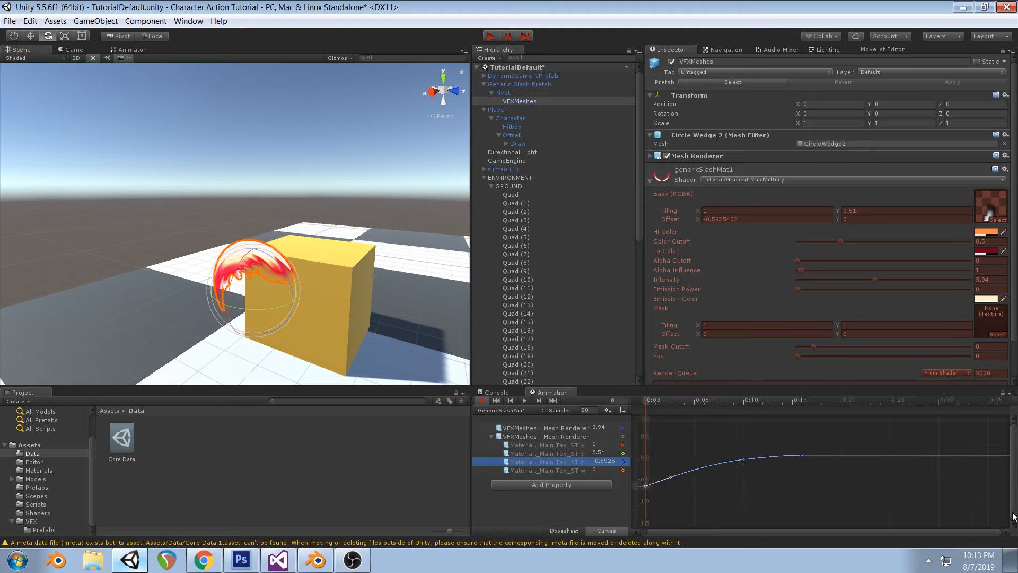
left_click_drag(1013, 518, 1015, 497)
left_click_drag(645, 401, 763, 407)
left_click(484, 400)
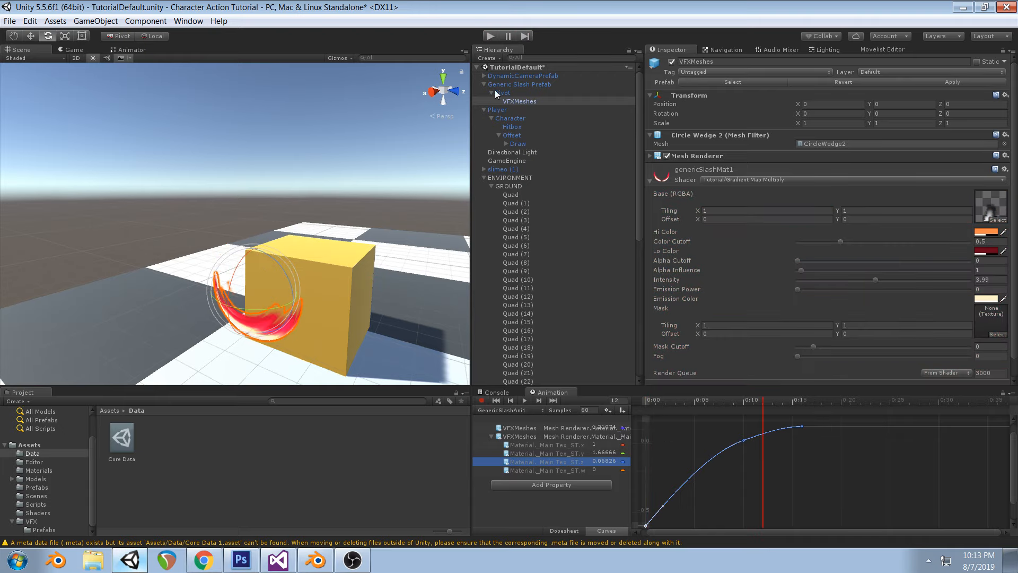
Step: Inspect the Generic Slash Prefab's child objects and its VFX animator state, and bring up the game view
left_click(495, 91)
left_click(523, 100)
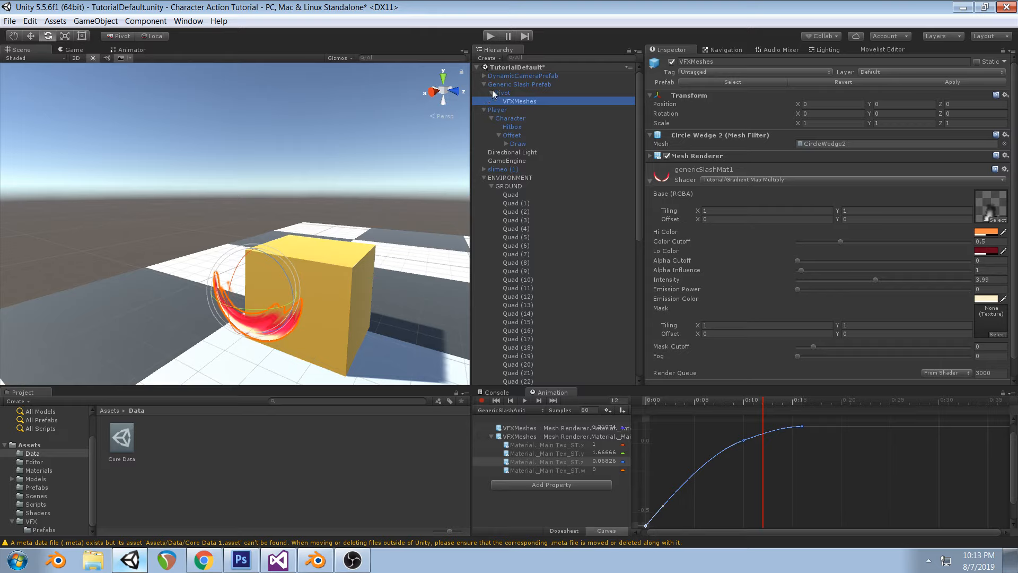
left_click(501, 92)
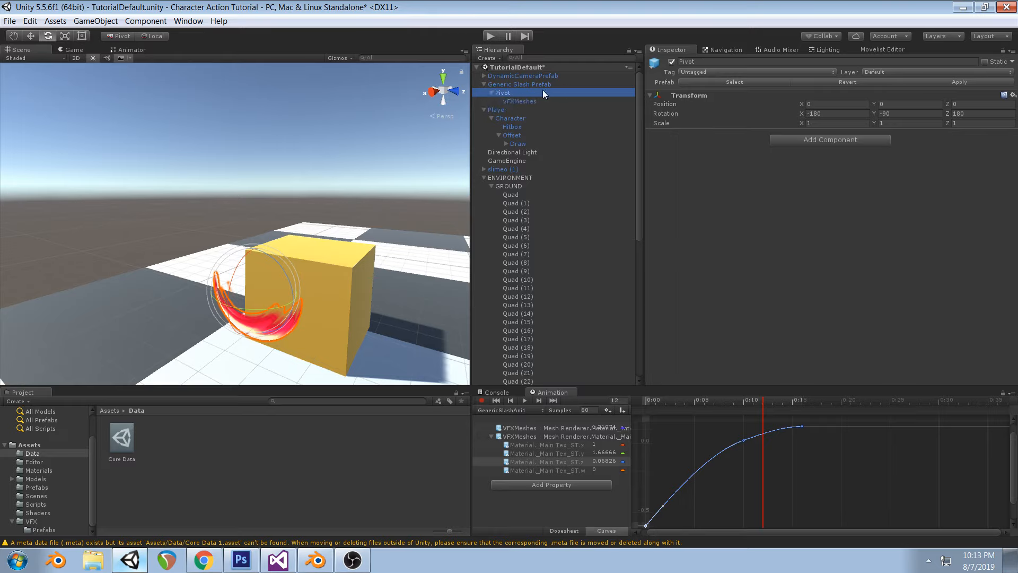
left_click(519, 85)
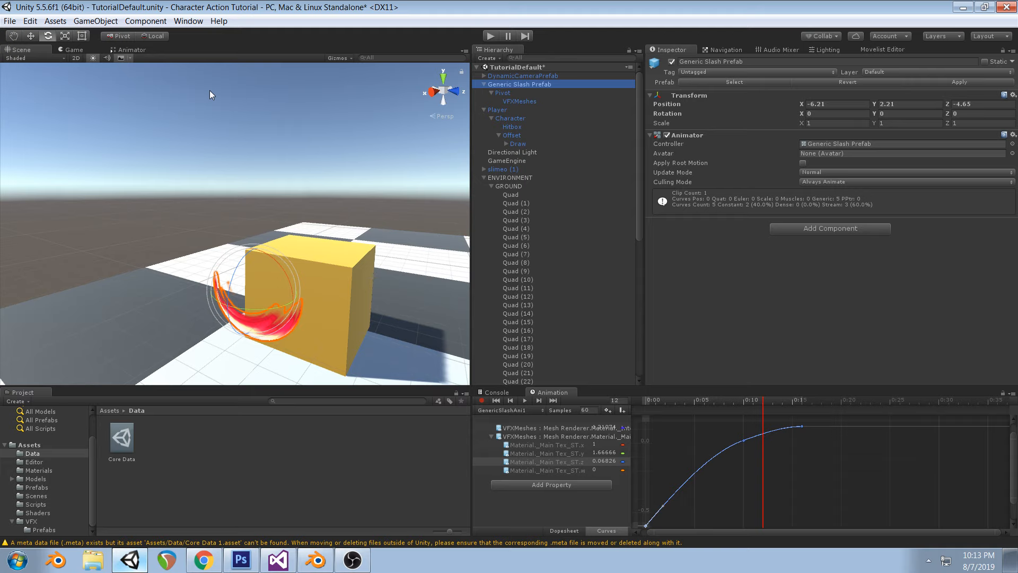
left_click(127, 49)
left_click(383, 228)
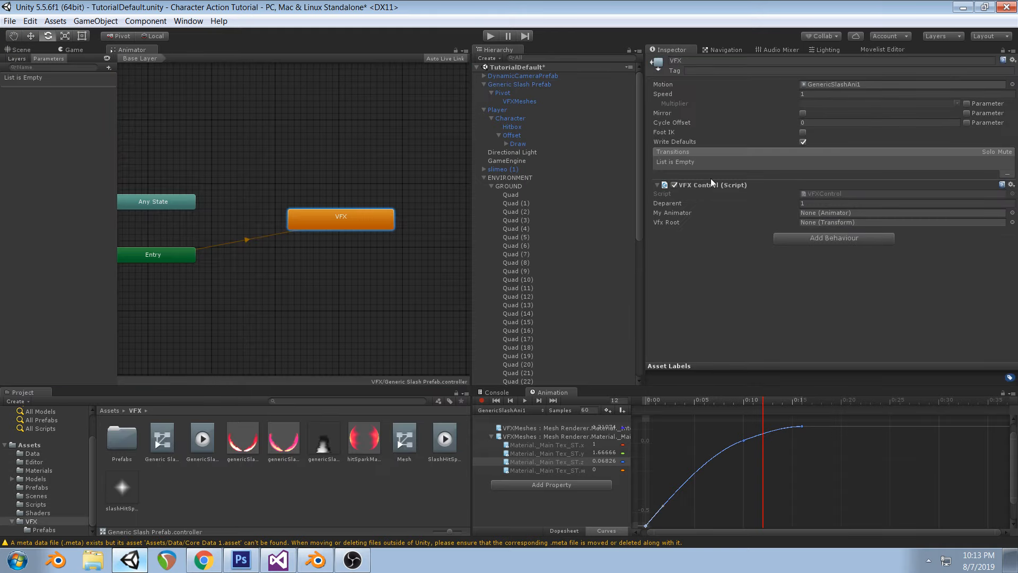
left_click(519, 84)
left_click(74, 49)
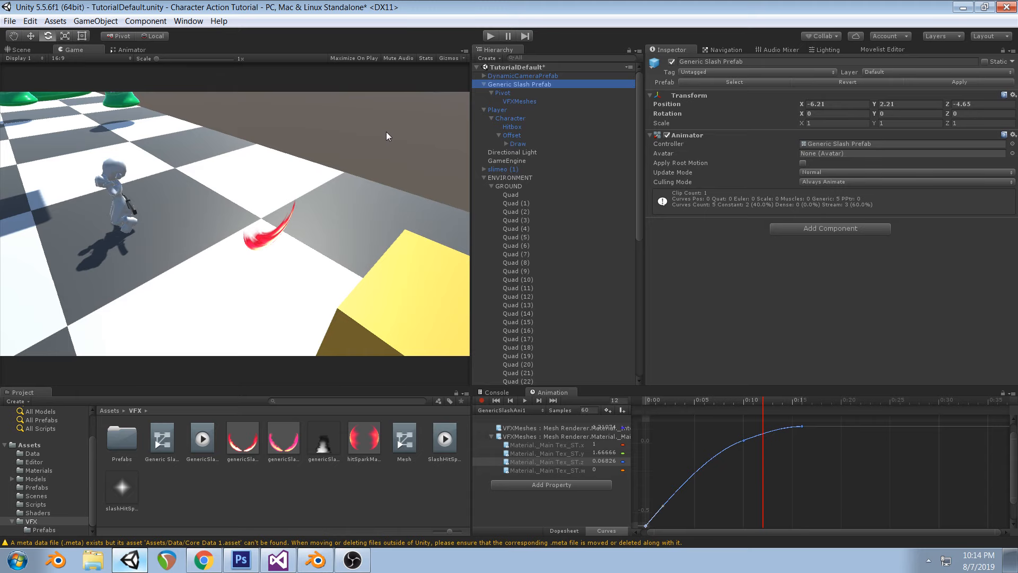
Step: Switch to Photoshop, hide Layer 3 and Group 1 copy, and add a new empty layer to genericSlashTex1.psd
left_click(241, 560)
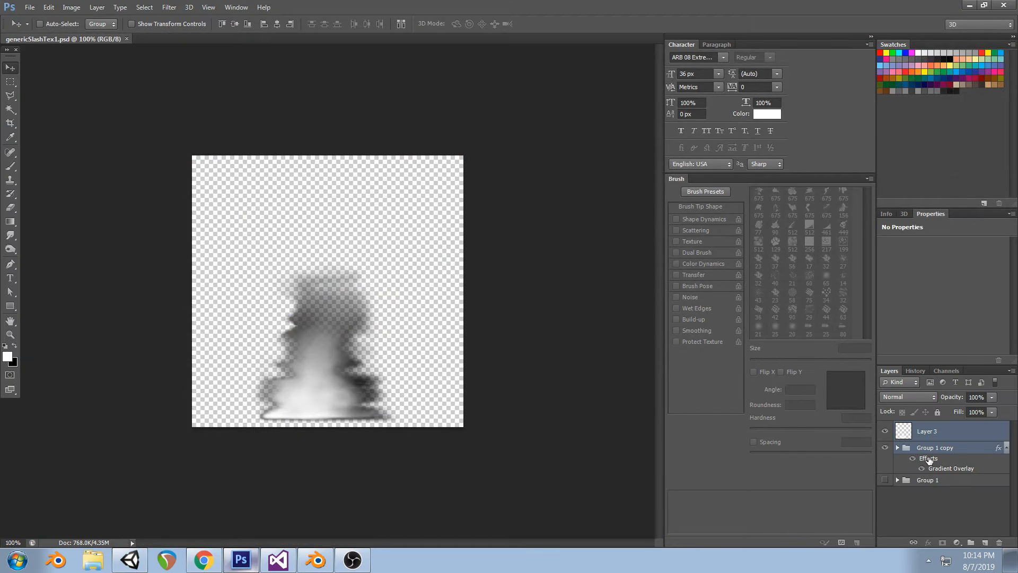
left_click(889, 434)
left_click(884, 447)
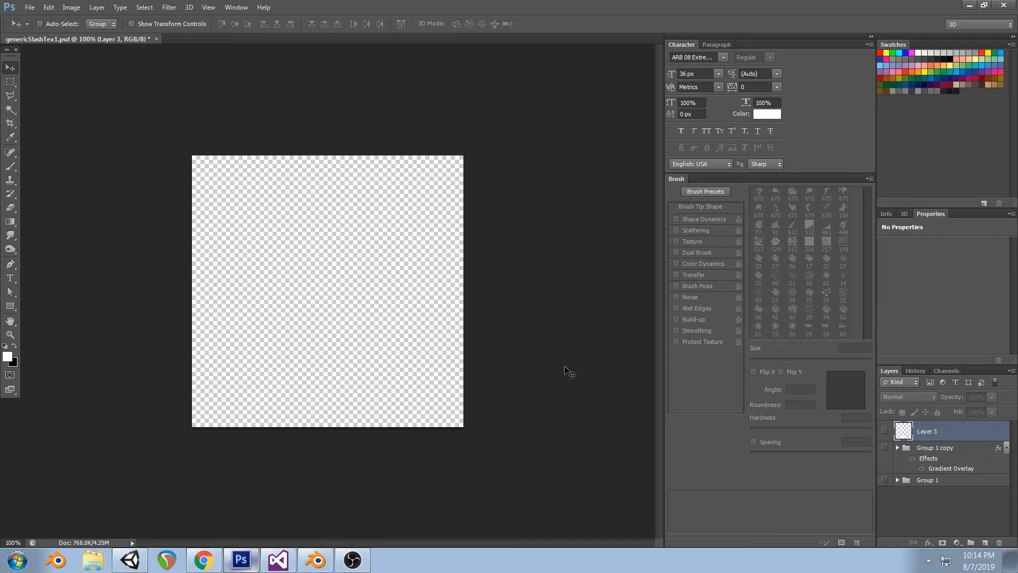
key("ctrl+shift+n")
left_click(374, 175)
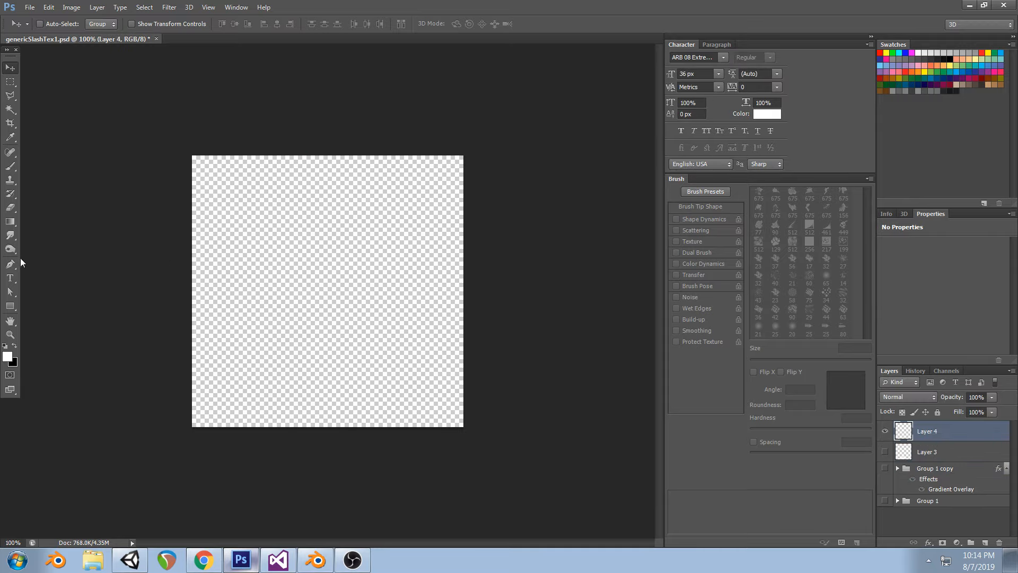
Step: Draw a tall white rectangle on the new layer and give it a black Inner Glow with Normal blend mode and maximum opacity
left_click(10, 306)
left_click_drag(267, 421, 392, 221)
double_click(965, 431)
left_click(709, 307)
left_click(863, 244)
left_click(854, 253)
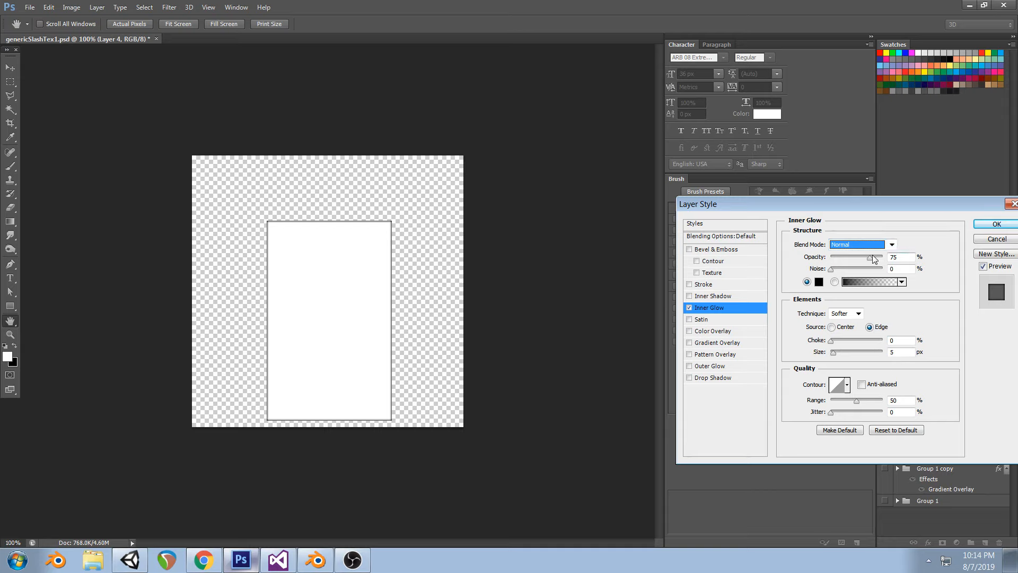
left_click_drag(870, 257, 979, 250)
left_click(989, 227)
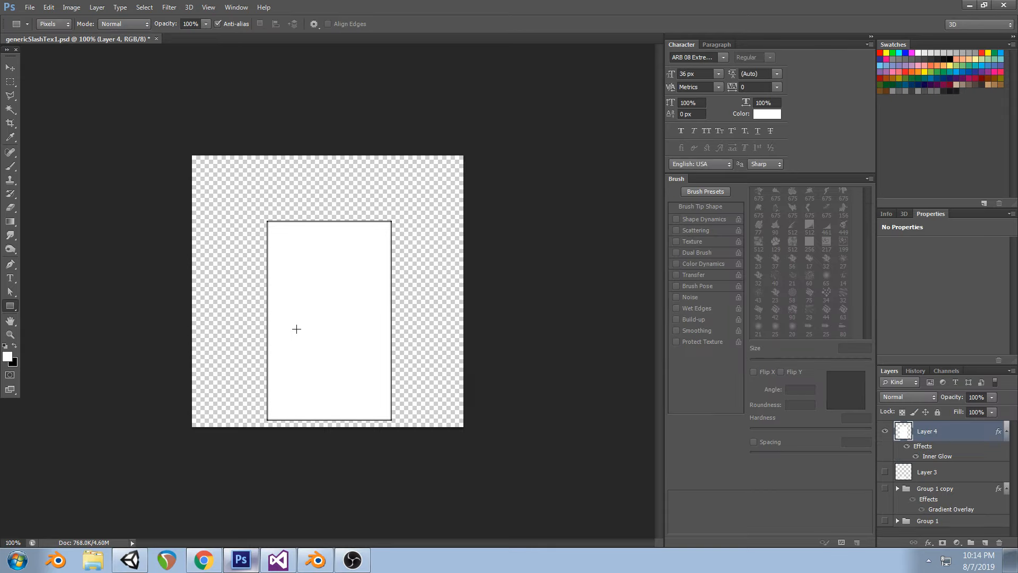
Step: Smudge the rectangle's top edge downward and pull both side edges inward into jagged notches
left_click(10, 234)
left_click_drag(281, 215, 297, 297)
mouse_move(371, 217)
left_mouse_down()
mouse_move(352, 298)
mouse_move(382, 318)
mouse_move(336, 315)
left_mouse_up()
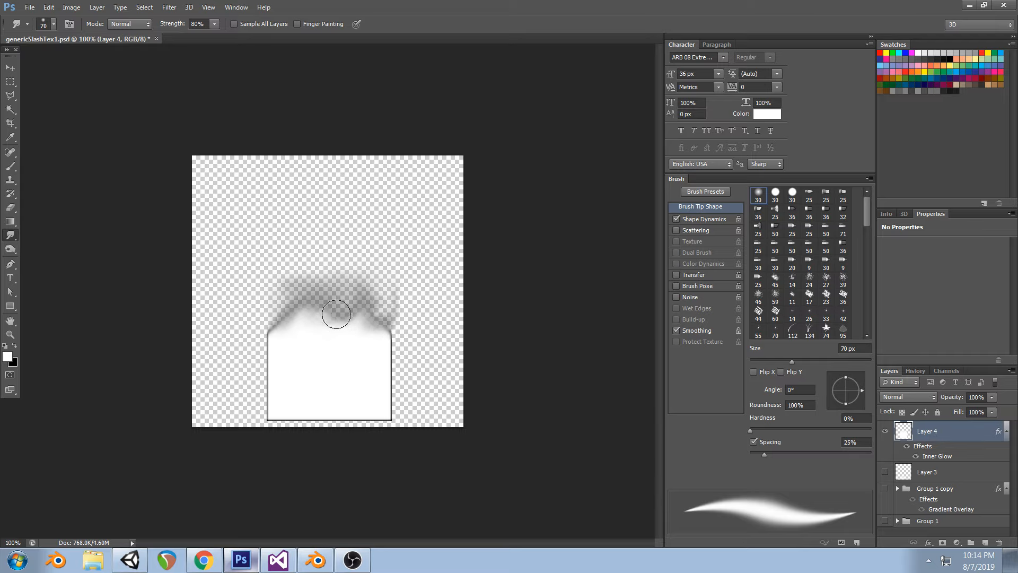
left_click_drag(261, 336, 310, 357)
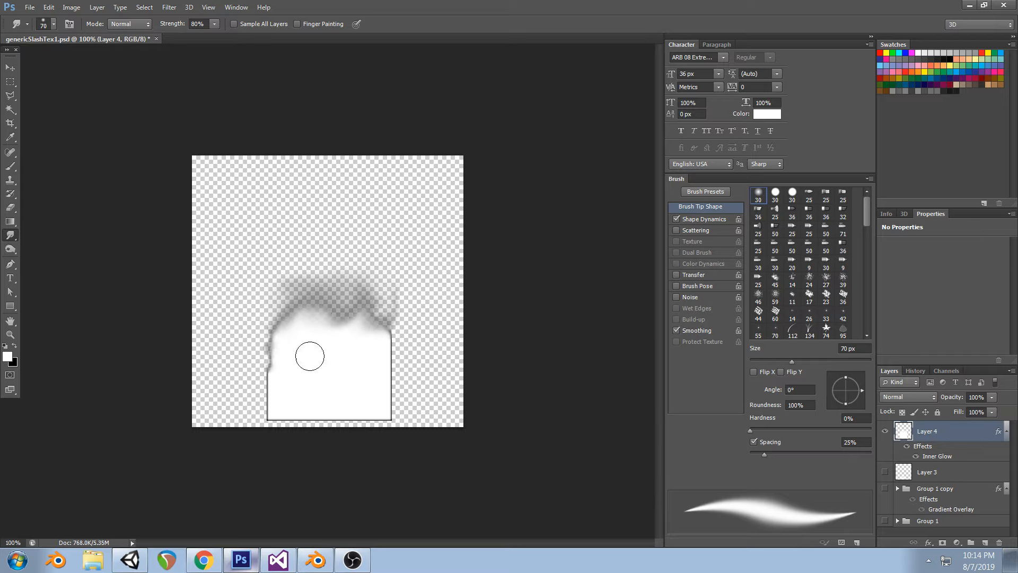
mouse_move(400, 352)
left_mouse_down()
mouse_move(371, 352)
mouse_move(378, 373)
left_mouse_up()
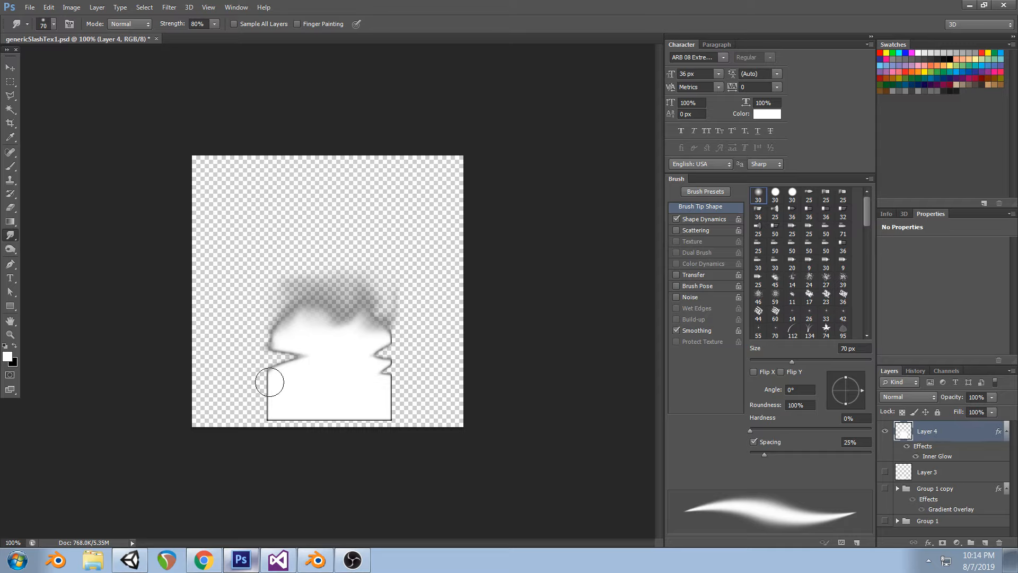
left_click_drag(249, 383, 289, 379)
left_click_drag(416, 386, 347, 393)
left_click_drag(278, 396, 311, 396)
left_click_drag(403, 400, 347, 401)
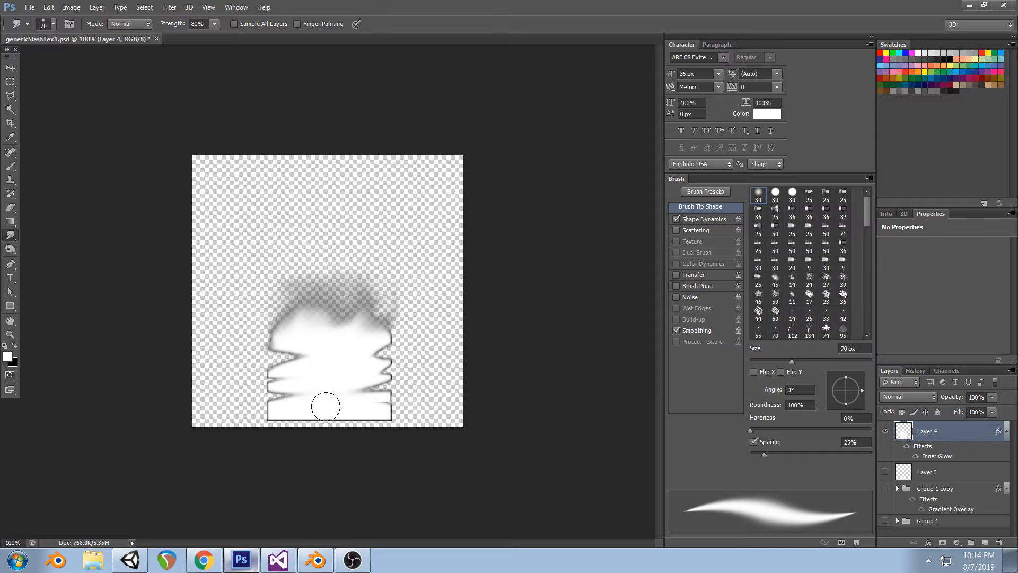
Step: Smudge the shape's sides and upper part further into a soft ragged form, and activate the toning tool with range Highlights and 10% exposure
mouse_move(256, 410)
left_mouse_down()
mouse_move(296, 406)
mouse_move(286, 388)
left_mouse_up()
mouse_move(251, 377)
left_mouse_down()
mouse_move(289, 369)
mouse_move(295, 347)
left_mouse_up()
left_click_drag(263, 331, 289, 339)
left_click_drag(403, 339, 362, 347)
left_click_drag(312, 308, 335, 342)
mouse_move(296, 314)
left_mouse_down()
mouse_move(305, 333)
mouse_move(368, 329)
mouse_move(352, 352)
mouse_move(316, 341)
mouse_move(329, 332)
mouse_move(307, 336)
mouse_move(275, 373)
mouse_move(286, 394)
mouse_move(260, 408)
left_mouse_up()
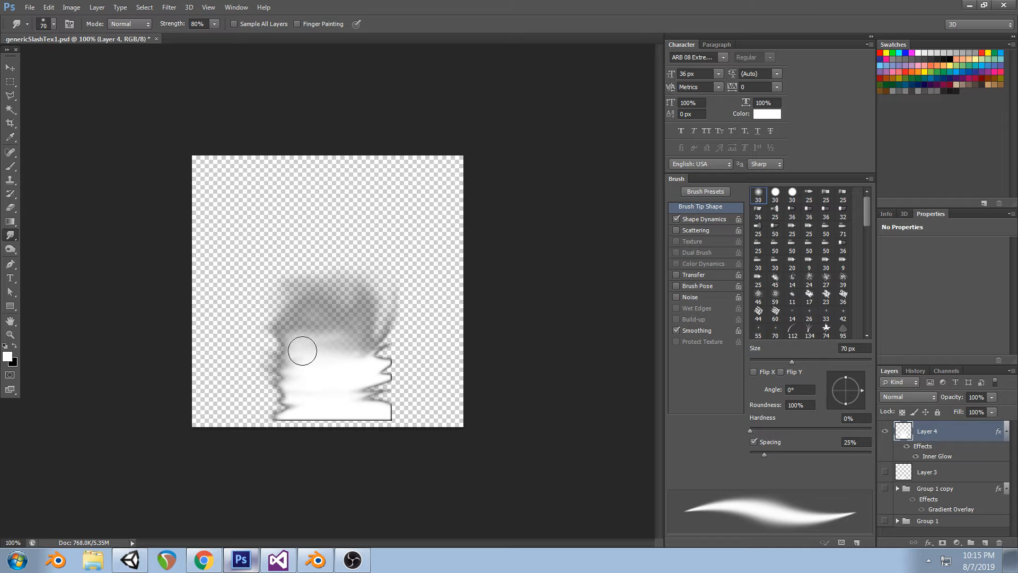
mouse_move(377, 352)
left_mouse_down()
mouse_move(386, 380)
mouse_move(357, 391)
mouse_move(375, 392)
mouse_move(388, 405)
mouse_move(383, 414)
mouse_move(377, 397)
left_mouse_up()
left_click(10, 248)
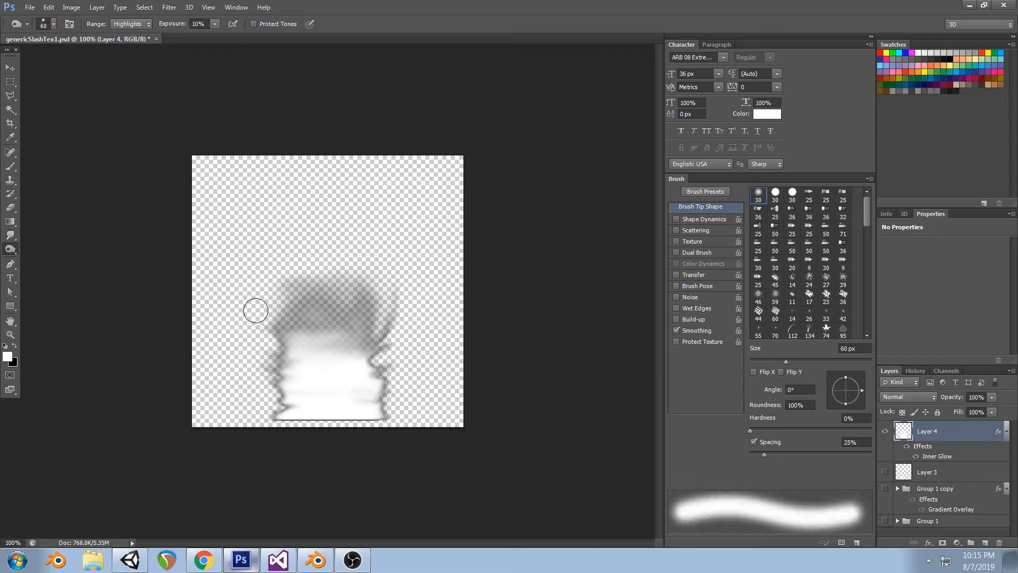
Step: Switch to Visual Studio and go to the definition of CharacterScript from CoreData.cs
left_click(130, 560)
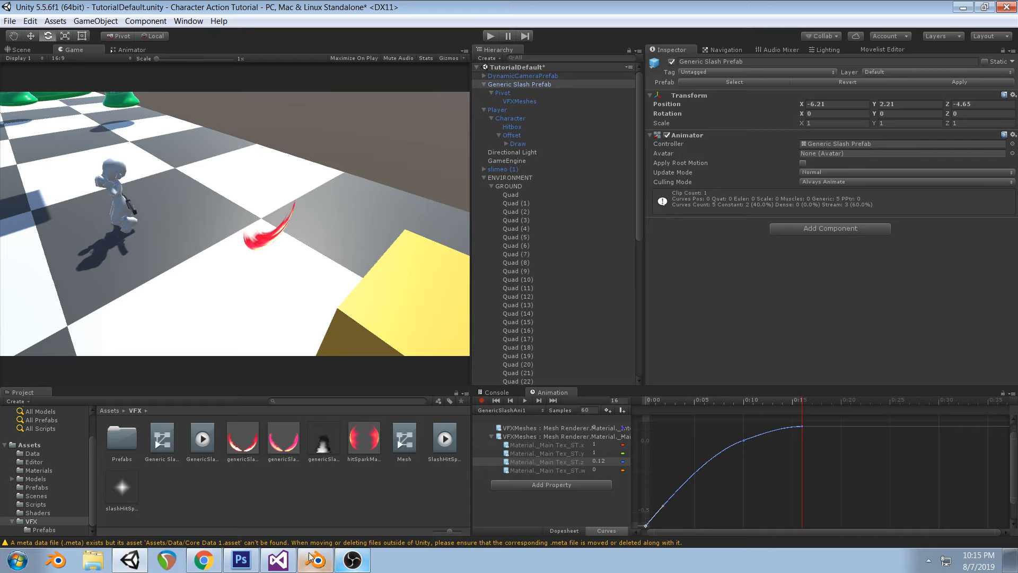
left_click(277, 560)
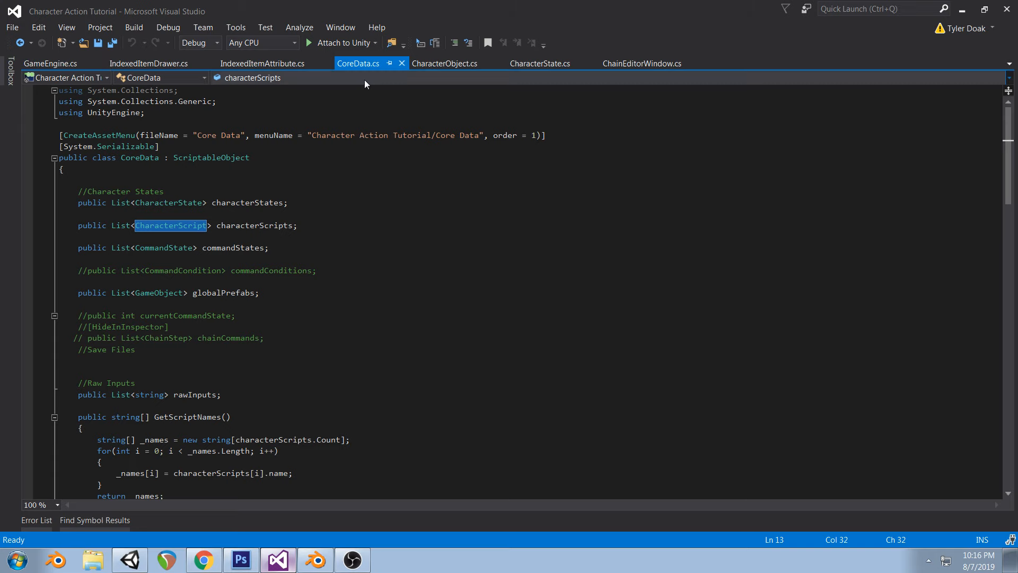
scroll(259, 206, "down", 5)
scroll(260, 206, "up", 5)
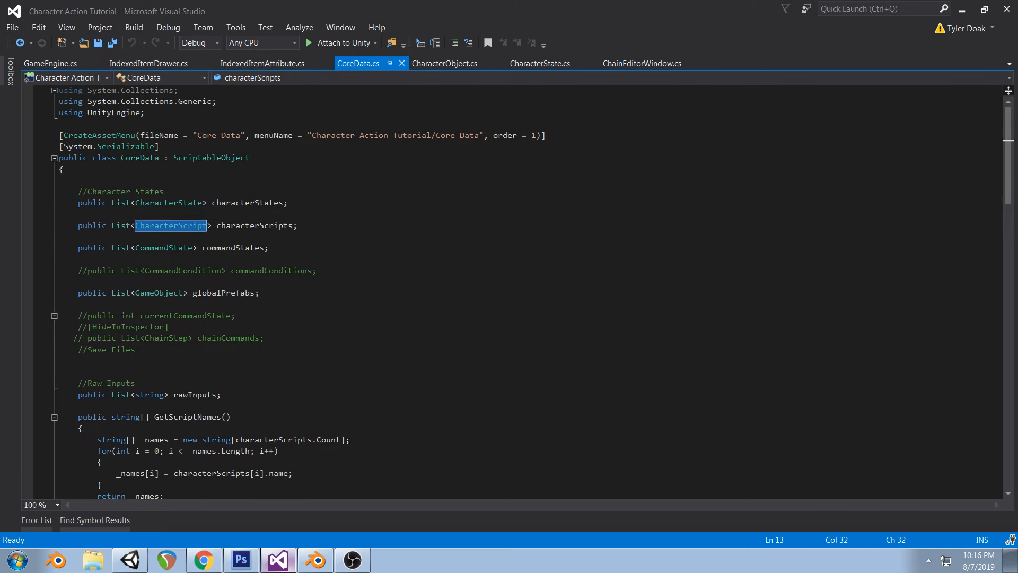
key("F12")
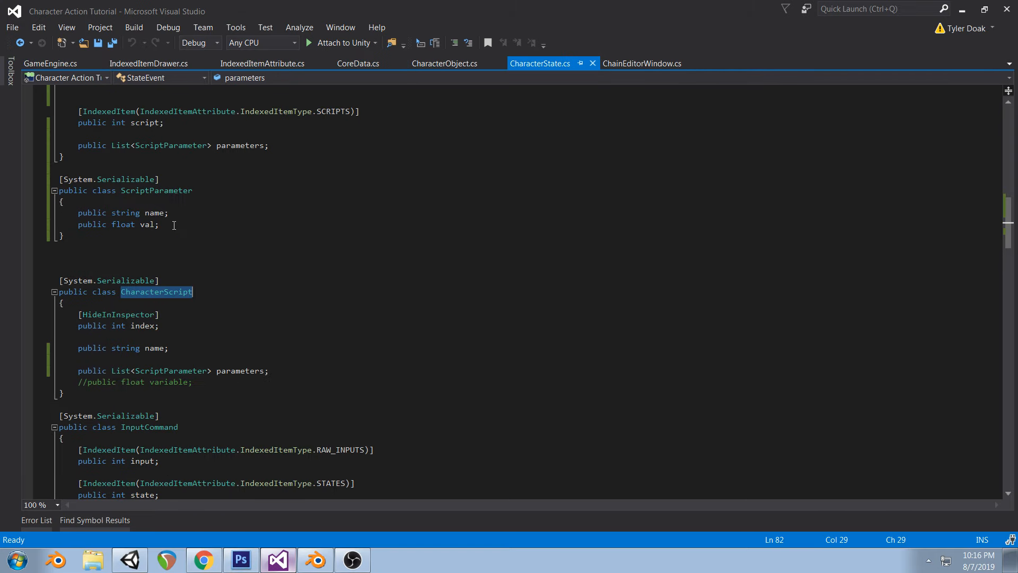
Step: Examine StateEvent's variable field and CharacterScript's ScriptParameter list in CharacterState.cs, glancing at the slash effect in Unity
scroll(269, 350, "up", 2)
left_click(154, 134)
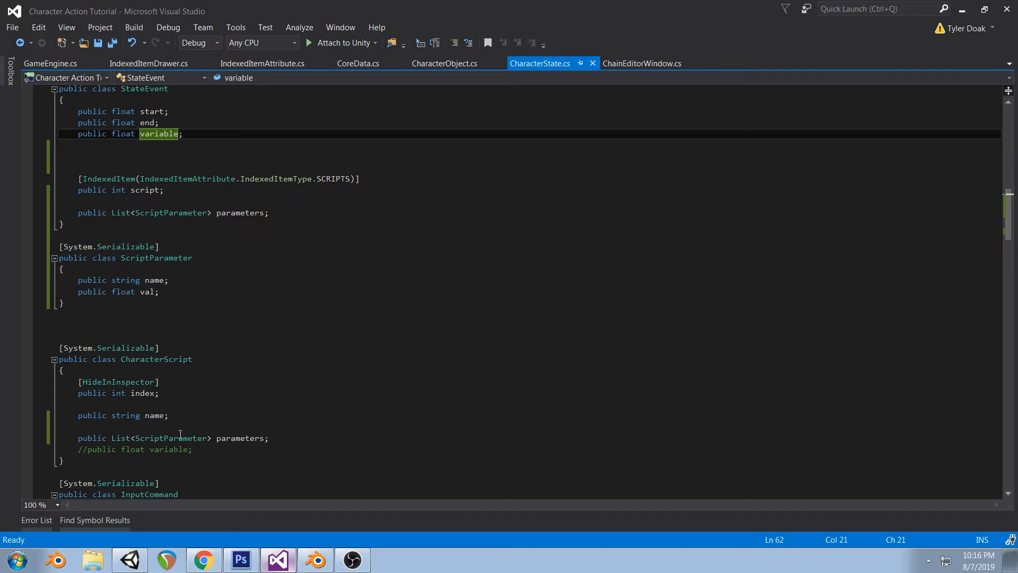
left_click_drag(78, 437, 276, 439)
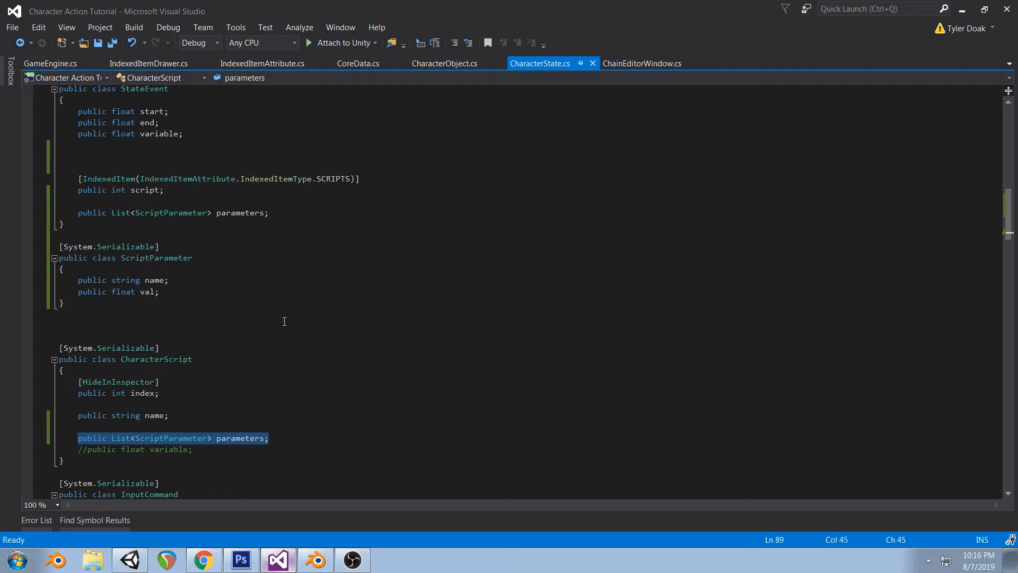
left_click(130, 560)
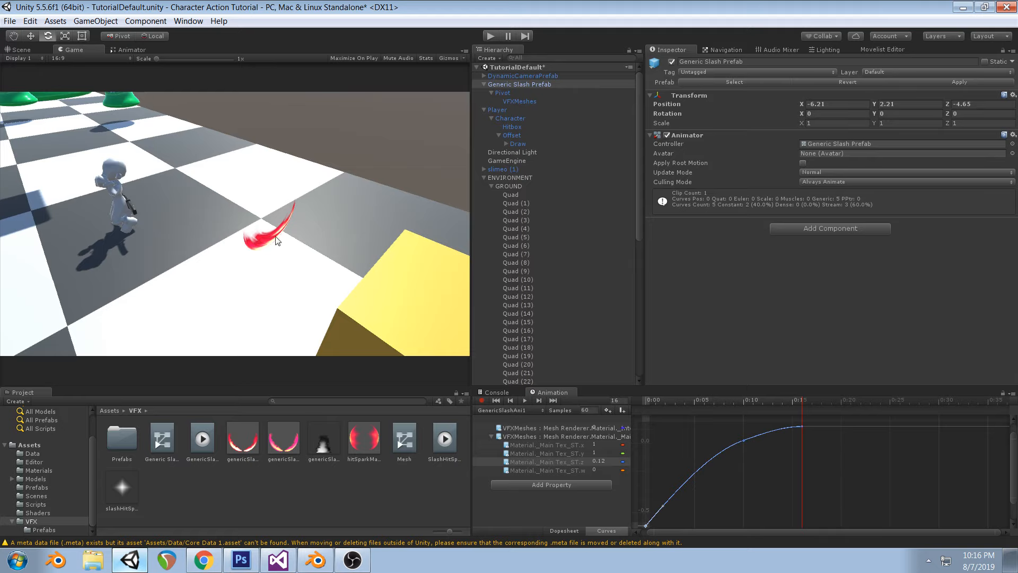
left_click(289, 566)
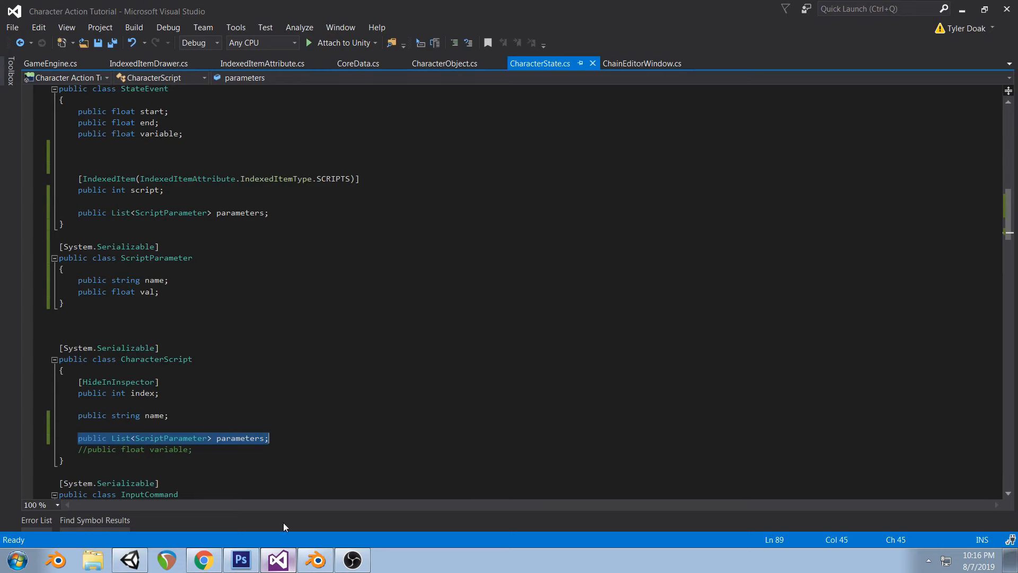
scroll(269, 364, "down", 1)
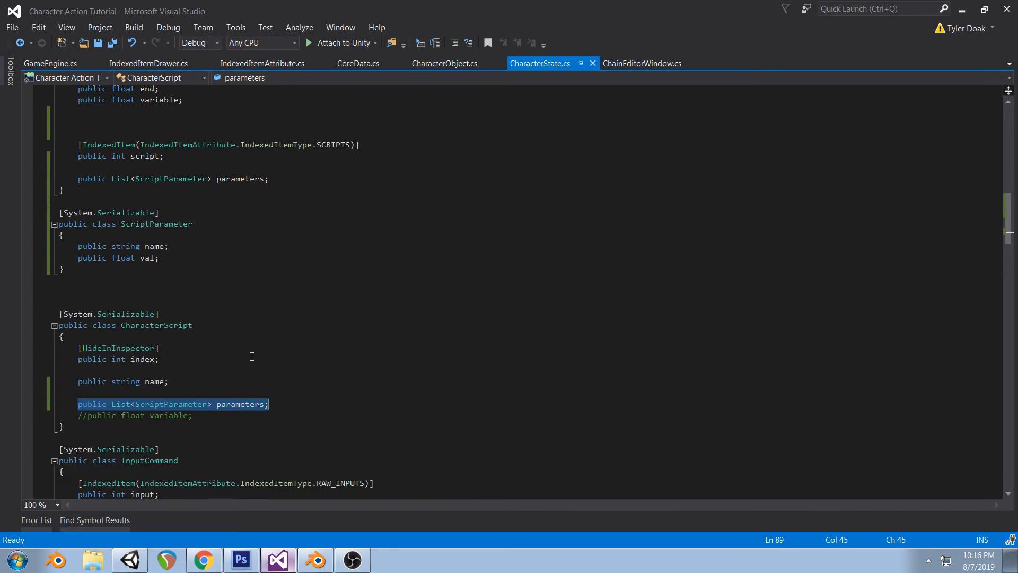
Step: Switch to Unity and examine the parameters of the GlobalPrefab character script in the Core Data asset
left_click(130, 560)
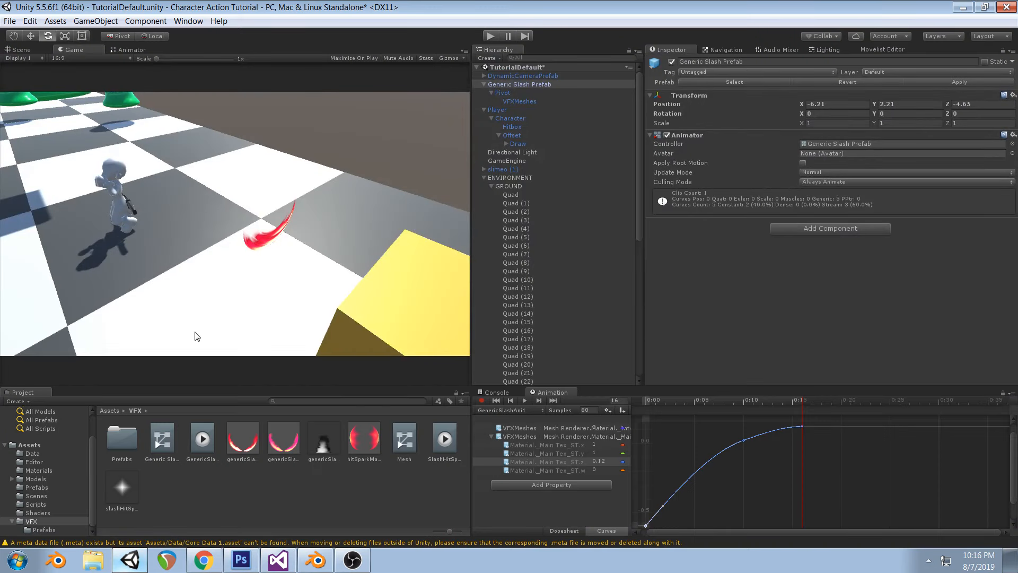
left_click(278, 559)
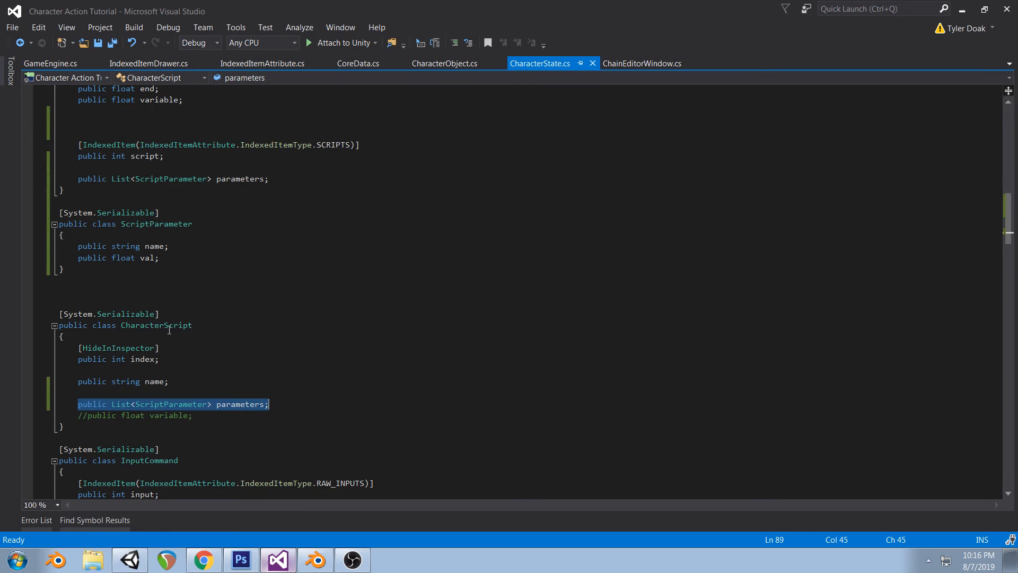
left_click(129, 560)
scroll(838, 204, "down", 8)
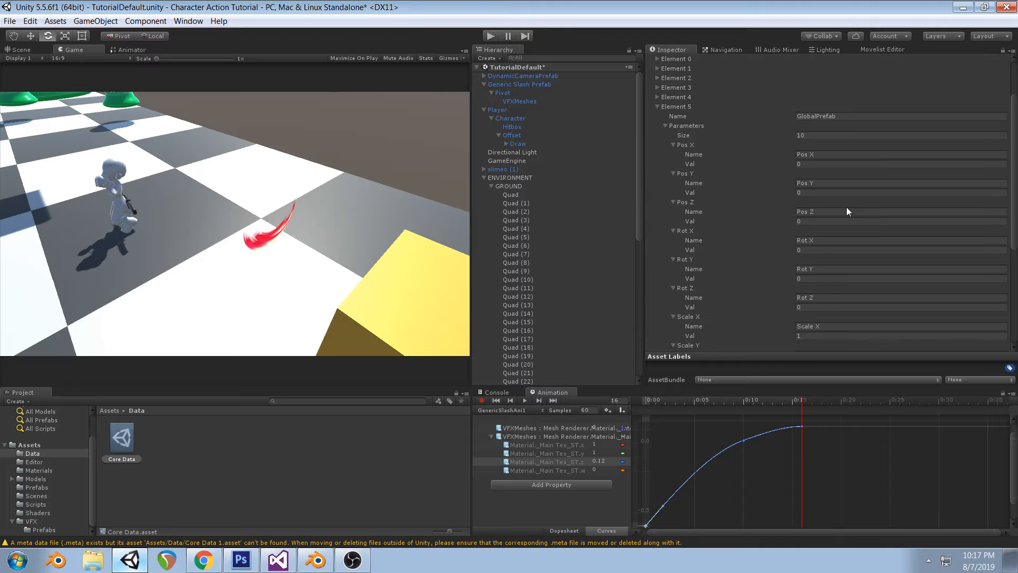
scroll(837, 197, "up", 4)
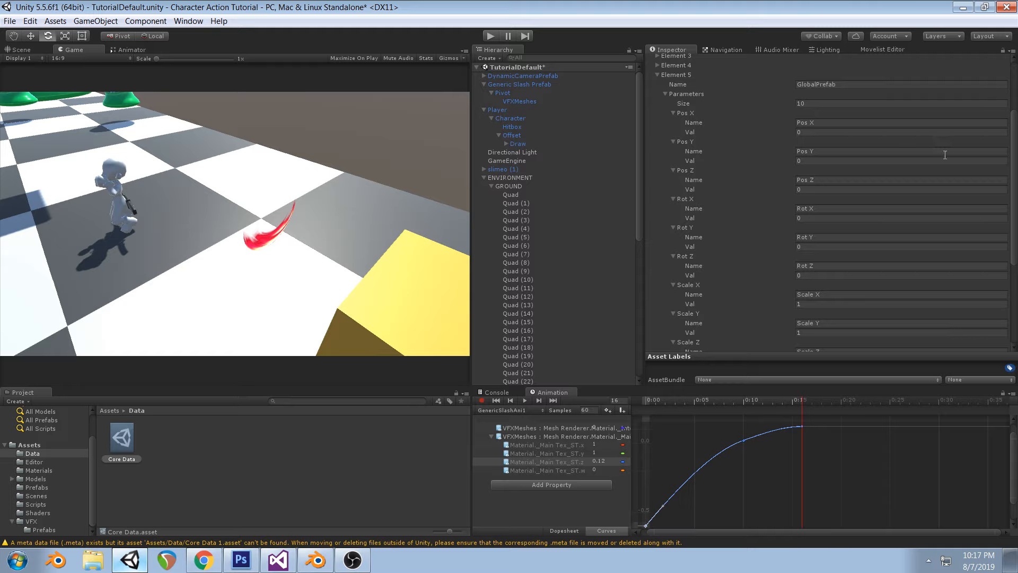
scroll(854, 169, "up", 2)
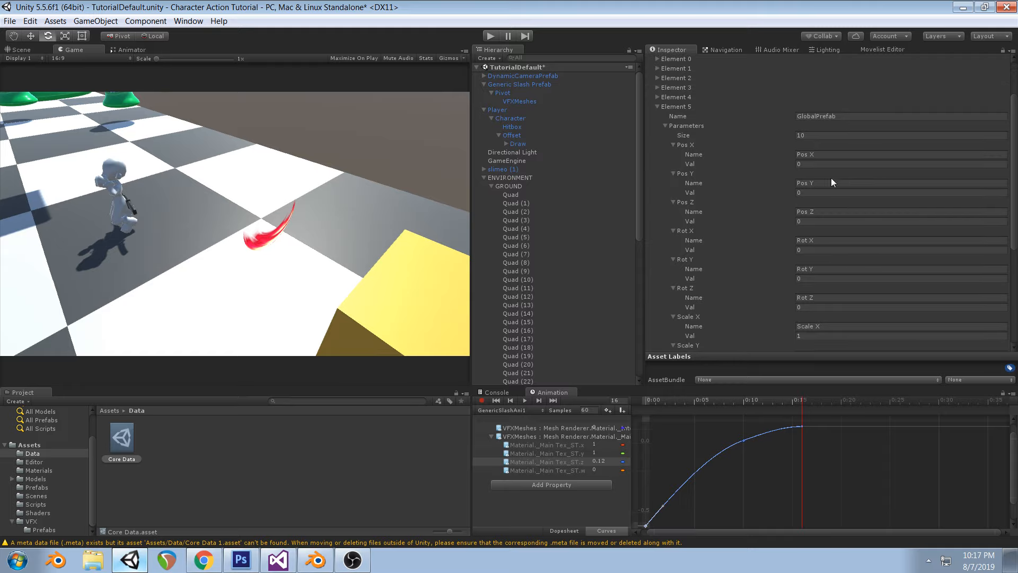
scroll(848, 223, "down", 6)
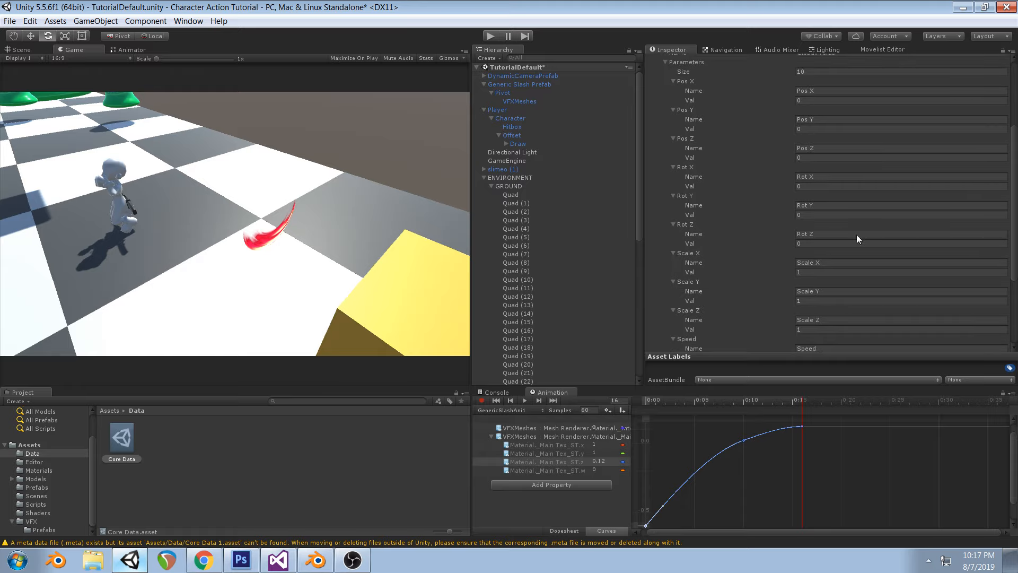
scroll(881, 276, "up", 7)
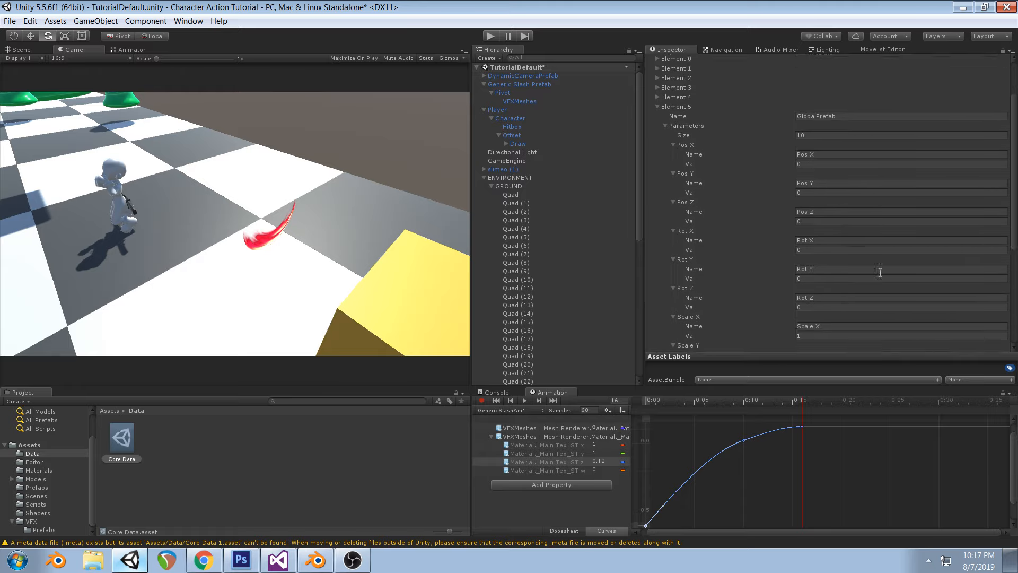
Step: Rename the GlobalPrefab script's first three parameters to Position X, Position Y and Position Z
left_click(827, 186)
type("Position X")
left_click(848, 215)
type("Position Y")
left_click(870, 244)
type("Position Z")
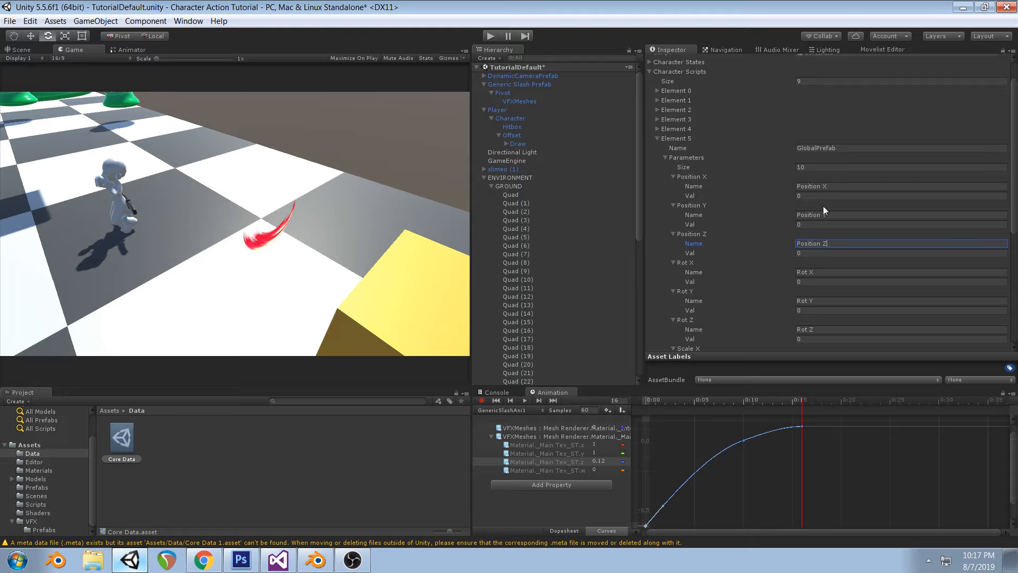
Step: Review the remaining GlobalPrefab parameters, collapse Character Scripts, and expand Character States to inspect the events of Chain1
scroll(827, 222, "down", 4)
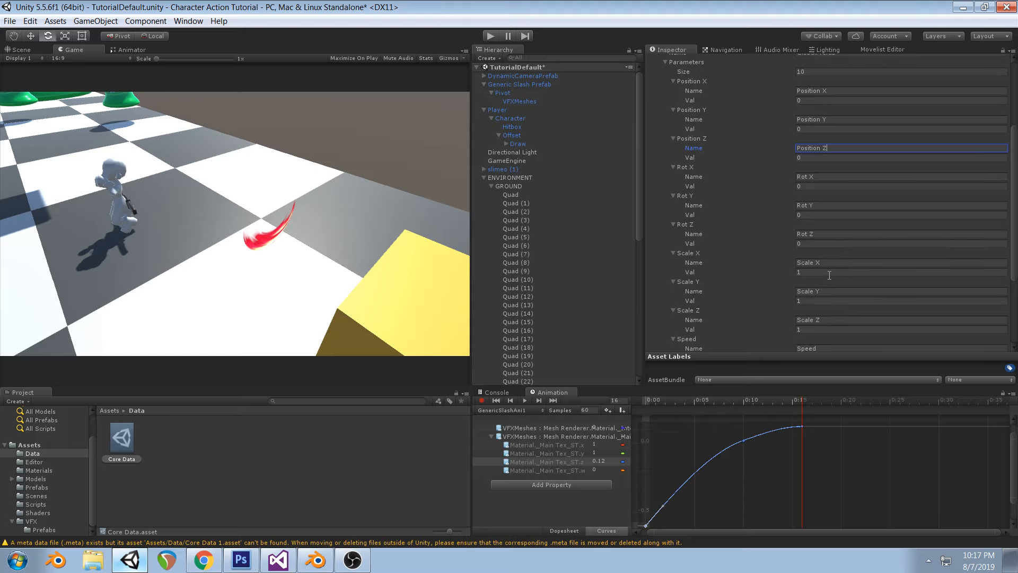
scroll(827, 281, "down", 2)
scroll(816, 306, "up", 7)
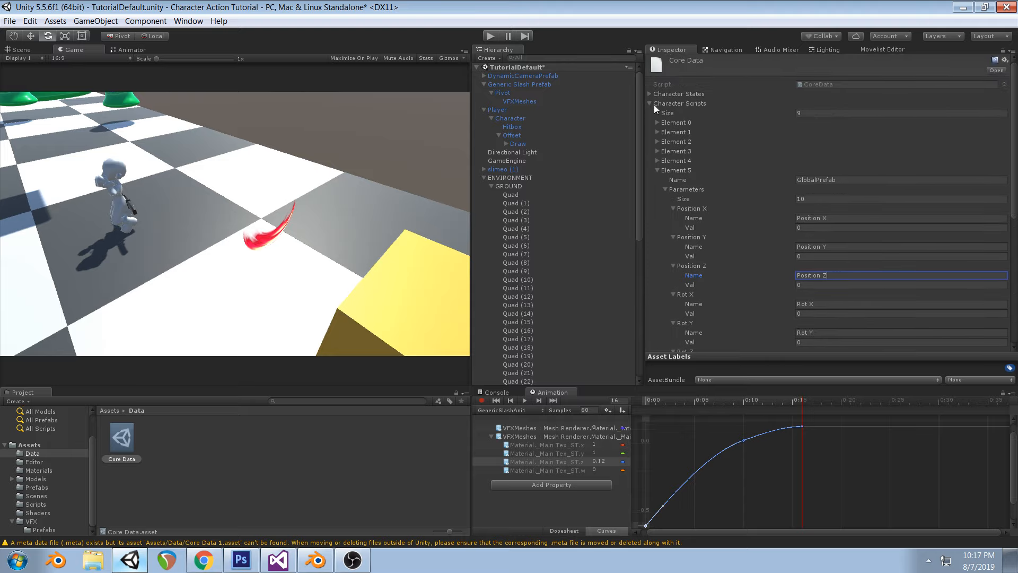
left_click(650, 103)
left_click(648, 93)
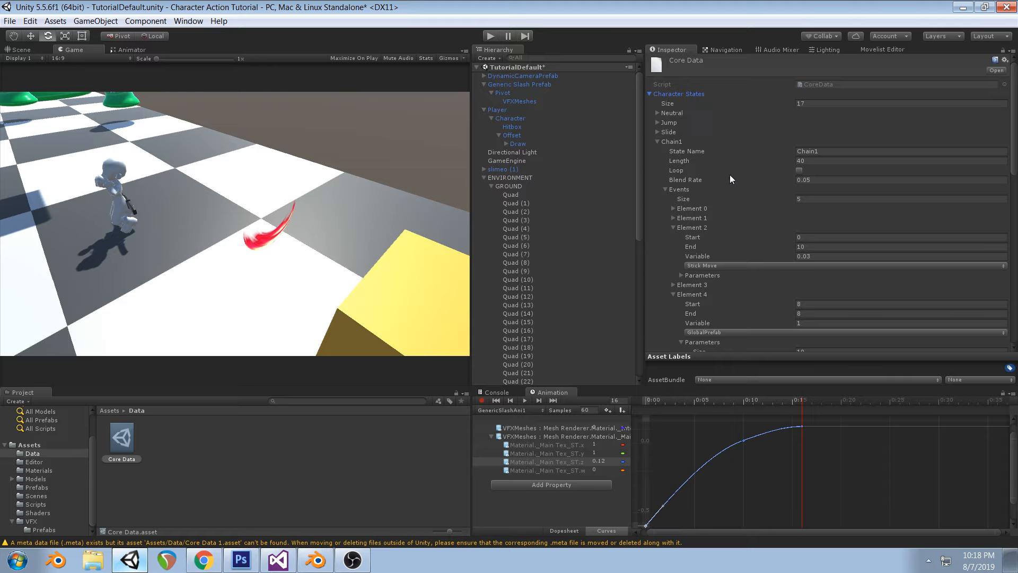
scroll(731, 174, "down", 3)
Step: Switch to Visual Studio and go to the definition of GameEngine.GlobalPrefab from its call in CharacterObject.cs
left_click(278, 560)
left_click(441, 68)
left_click(183, 314)
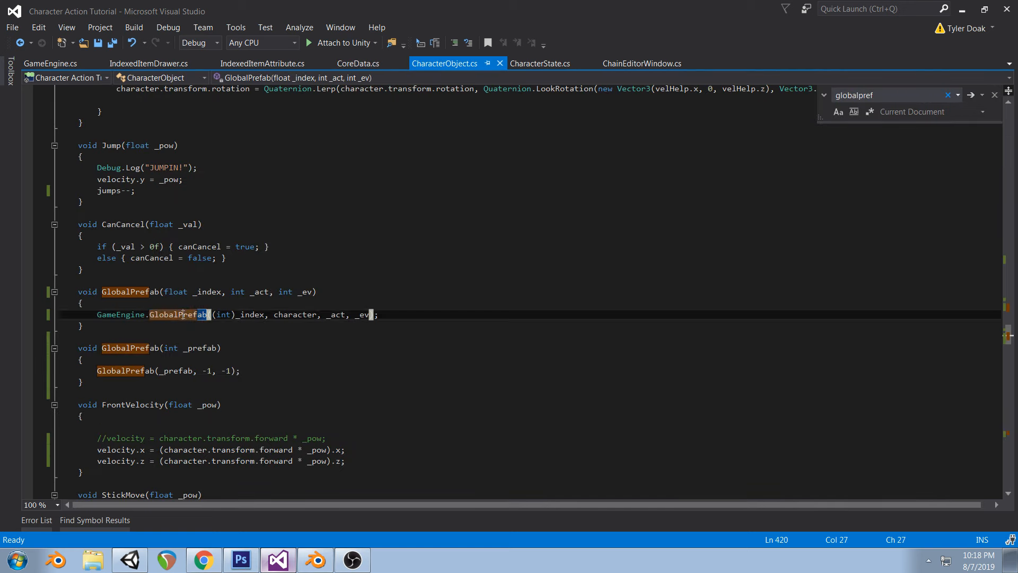
key("F12")
scroll(357, 202, "down", 4)
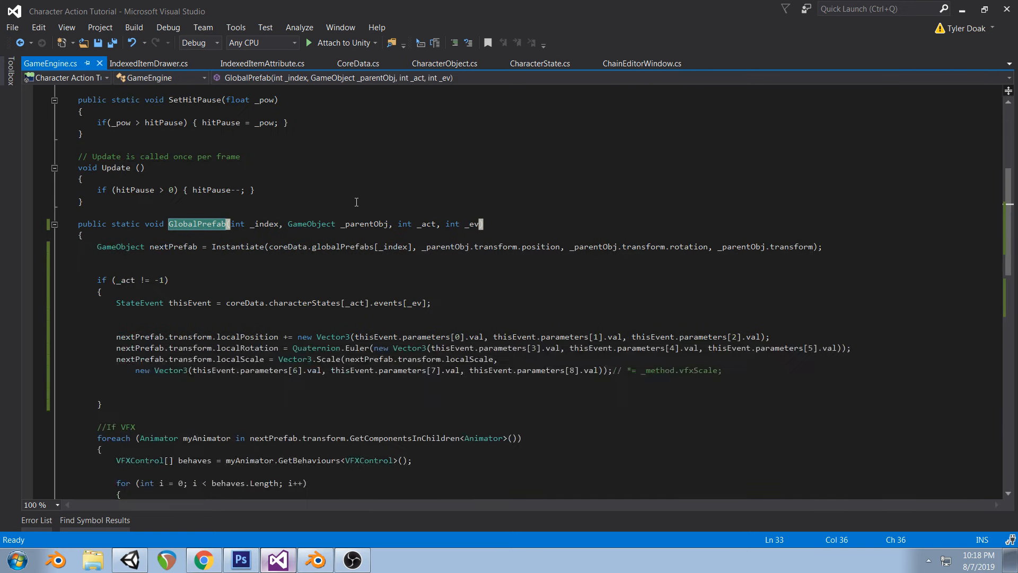
Step: Rename the _act parameter of GlobalPrefab to _state in the signature, if condition and characterStates index, and save GameEngine.cs
double_click(126, 280)
type("_state")
double_click(355, 304)
type("_state")
double_click(427, 224)
type("_state")
key("ctrl+s")
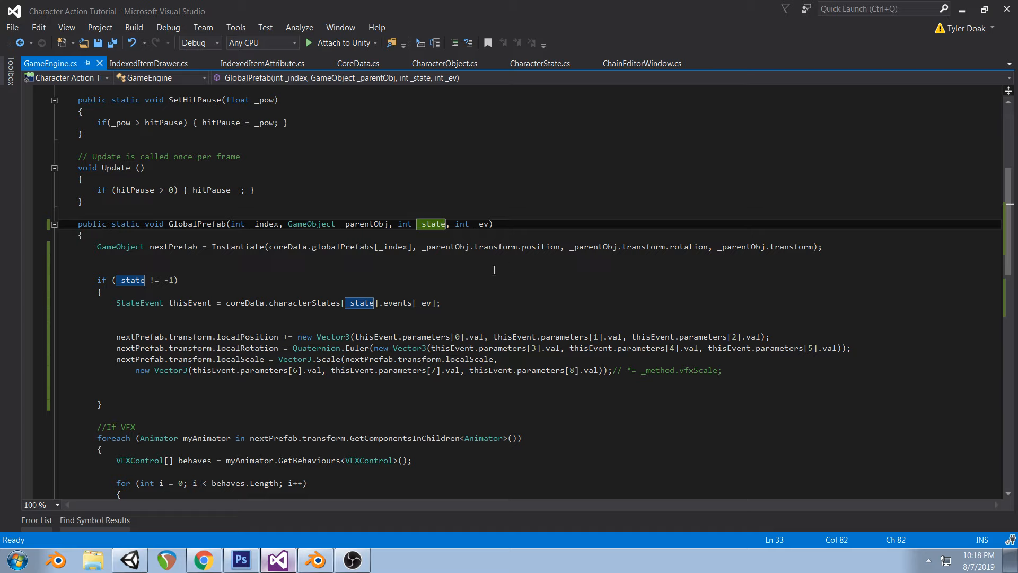
Step: Examine the _state != -1 check and the StateEvent lookup inside GlobalPrefab
left_click(109, 296)
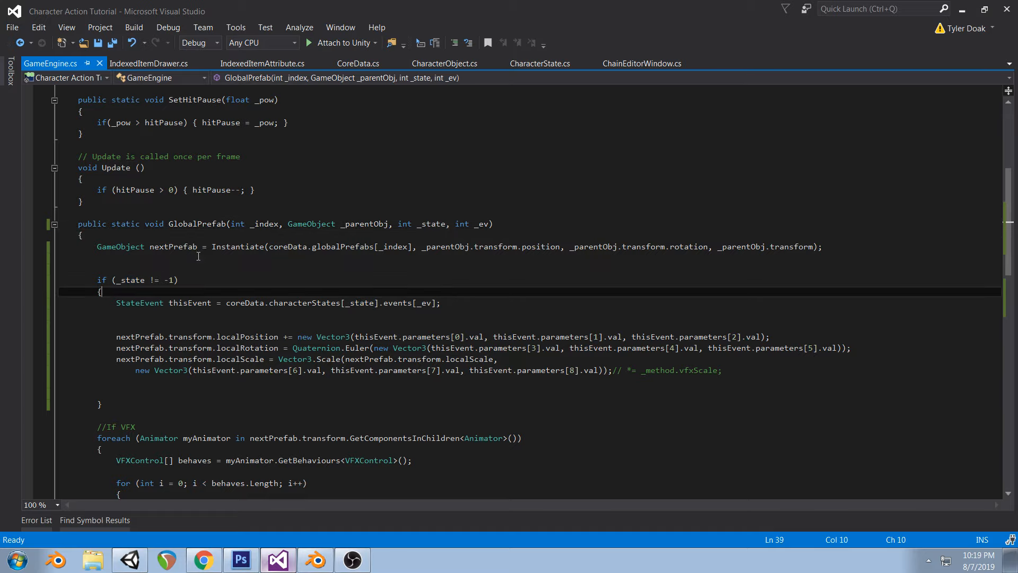
left_click_drag(110, 282, 144, 281)
left_click(186, 282)
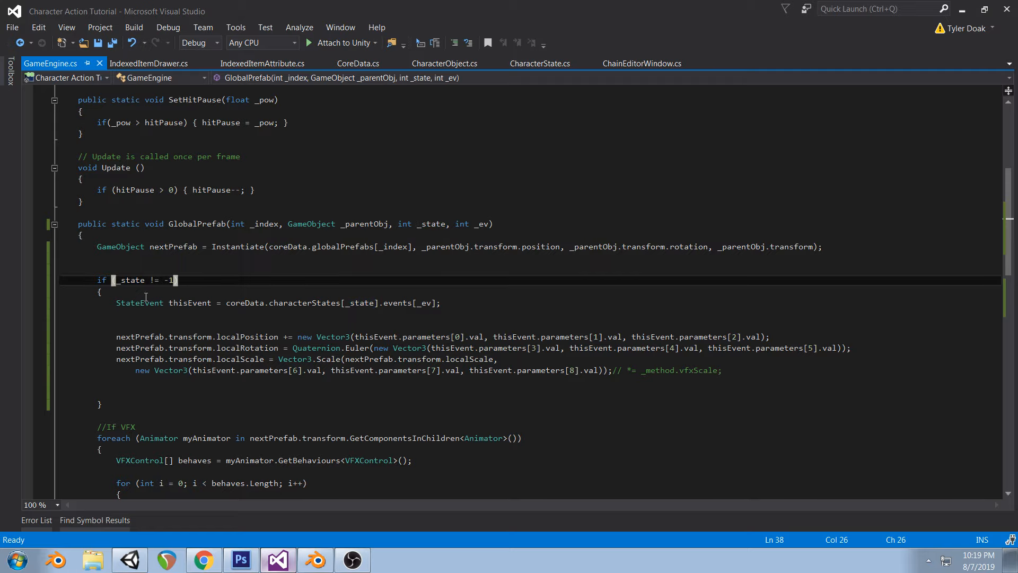
key("Down")
key("Down")
key("Down")
key("Down")
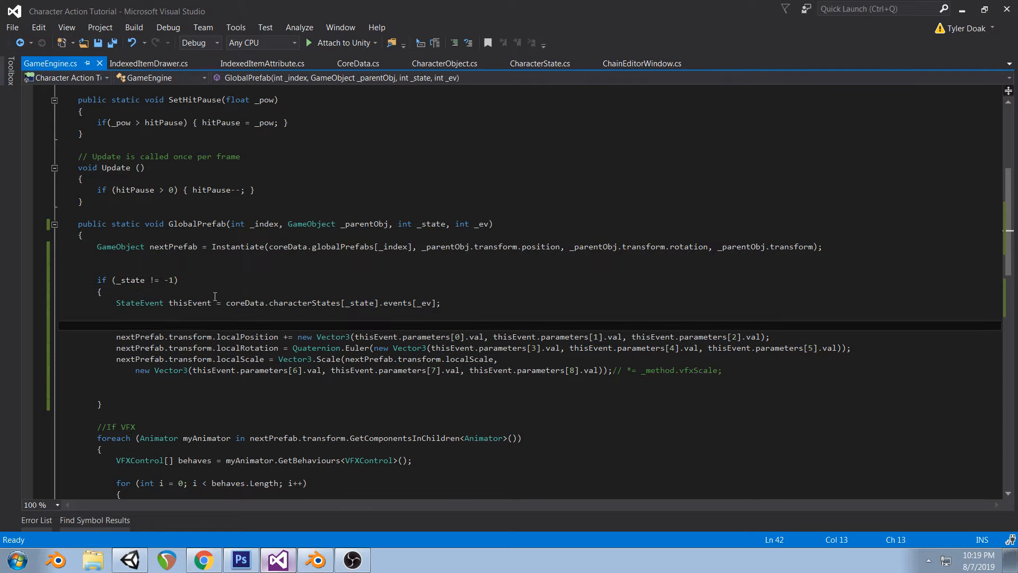
Step: Examine how GlobalPrefab applies the event parameters to the prefab's local position, rotation and scale, and its parent transform argument
left_click(254, 337)
left_click(250, 346)
left_click(240, 359)
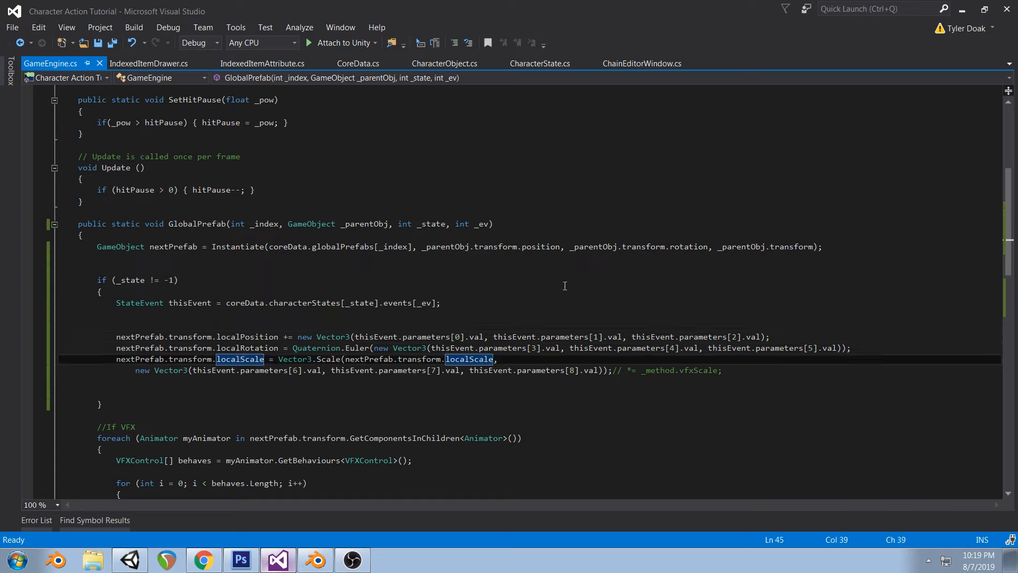
left_click_drag(326, 337, 741, 336)
left_click_drag(293, 348, 372, 348)
left_click(330, 359)
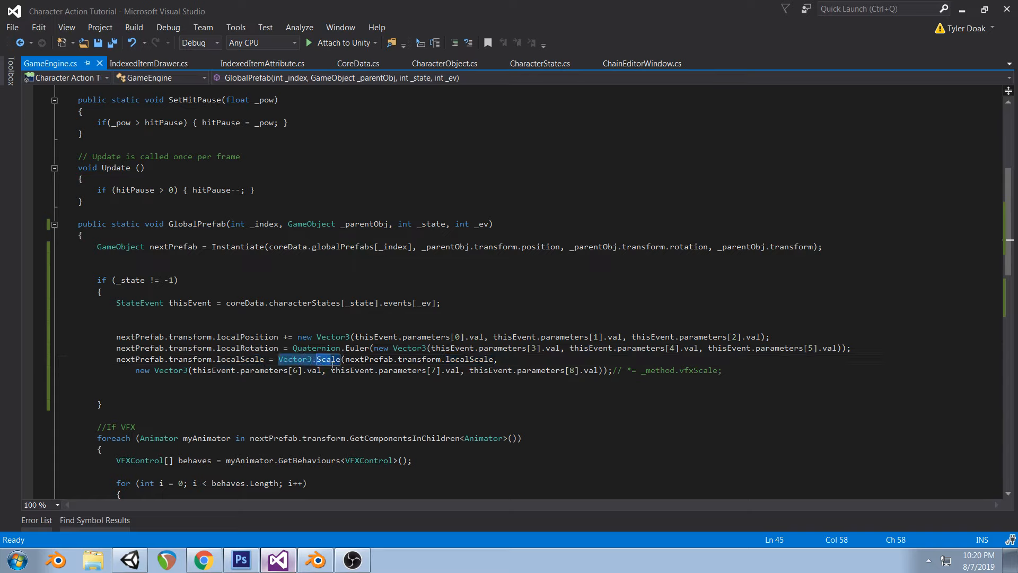
left_click(312, 381)
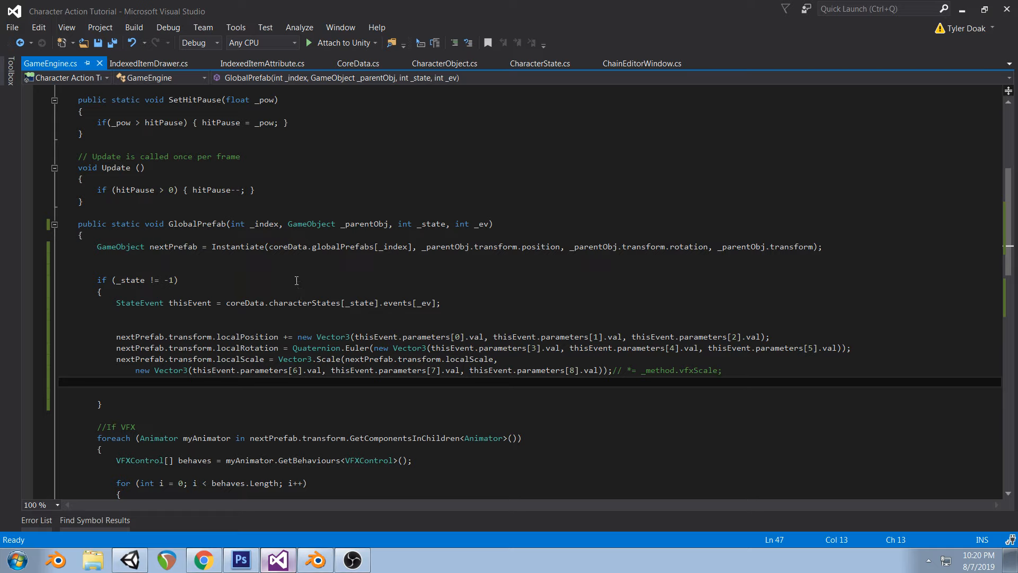
left_click(794, 247)
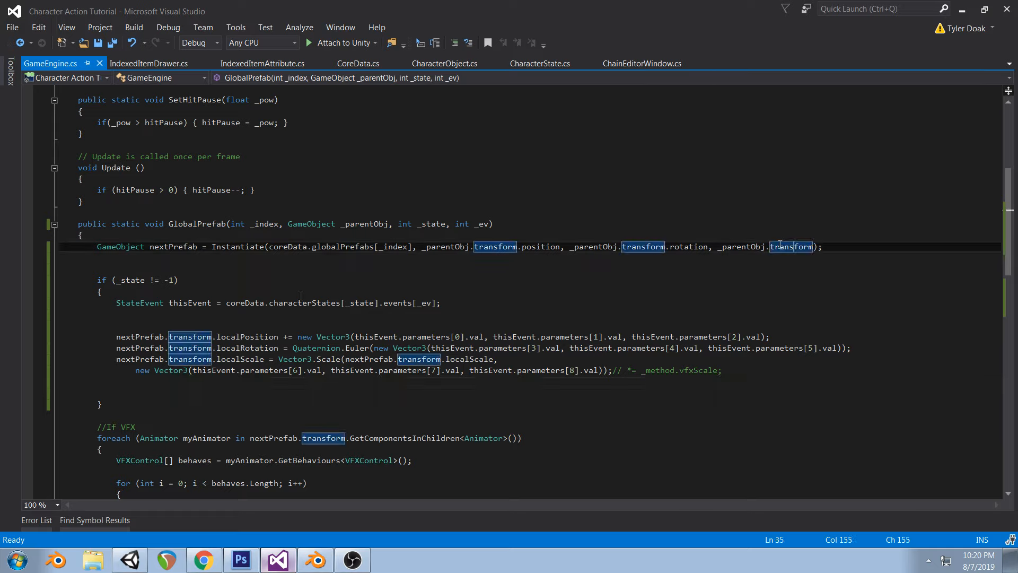
left_click(620, 272)
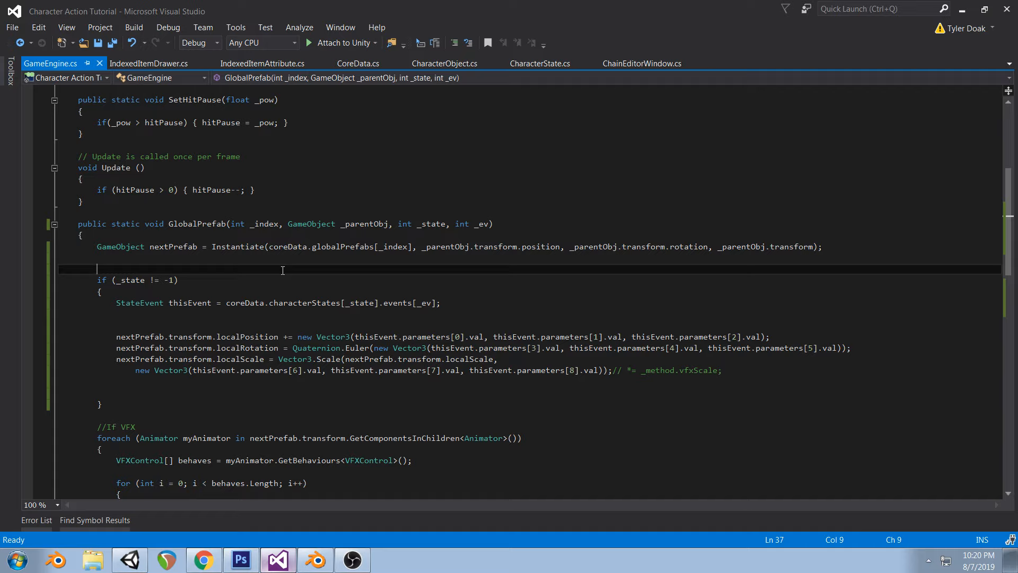
Step: Glance at the Character object in Unity, and examine GlobalPrefab's VFX animator loop and its speed line using parameters[9]
left_click(138, 565)
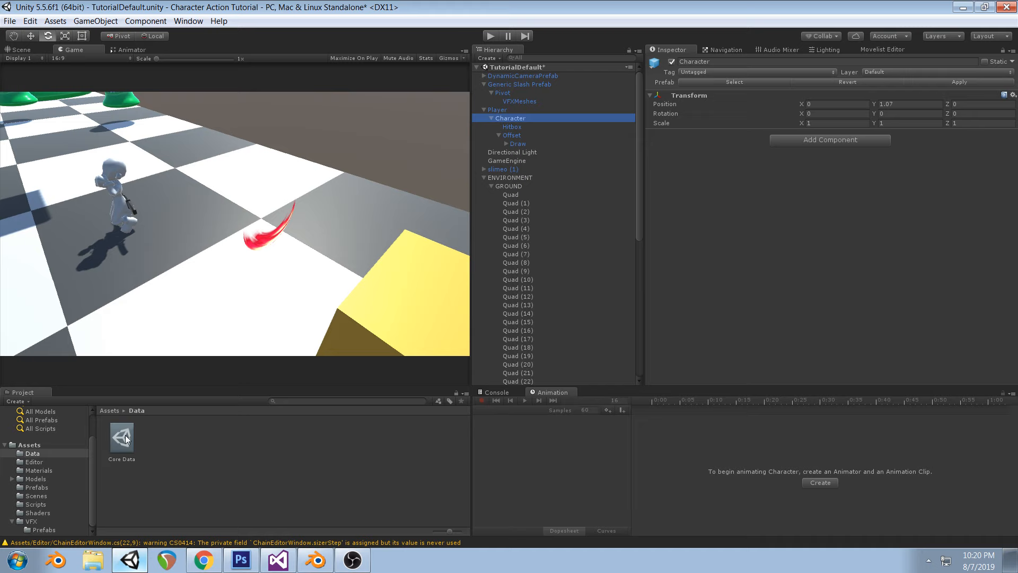
left_click(278, 559)
scroll(321, 317, "down", 2)
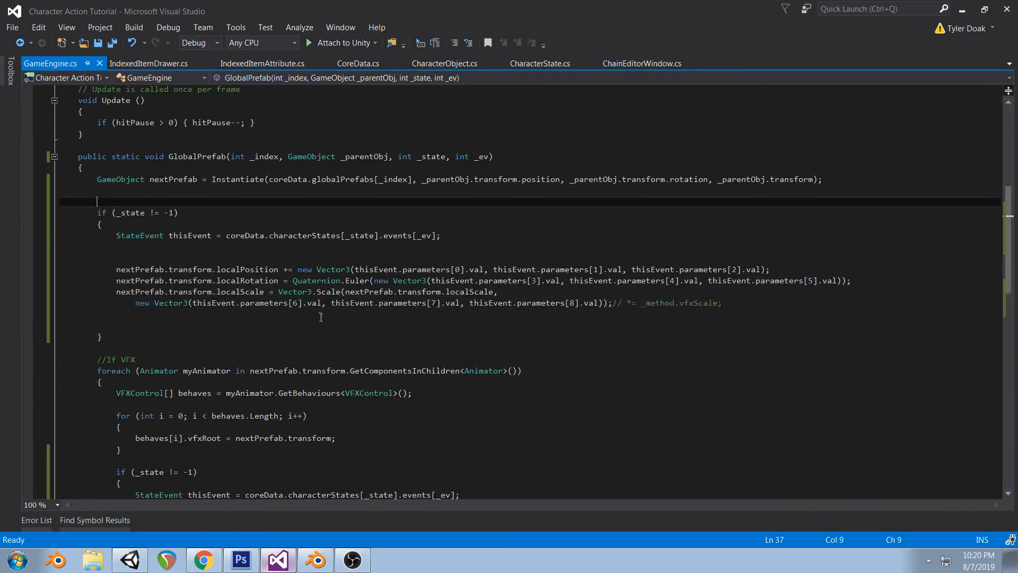
scroll(321, 317, "down", 2)
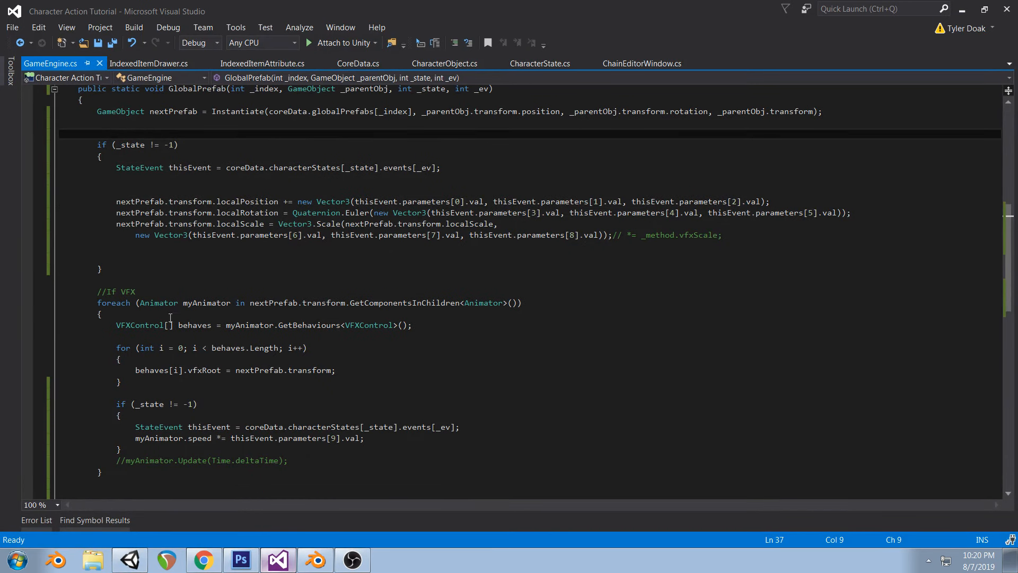
scroll(254, 322, "down", 2)
left_click_drag(135, 370, 364, 371)
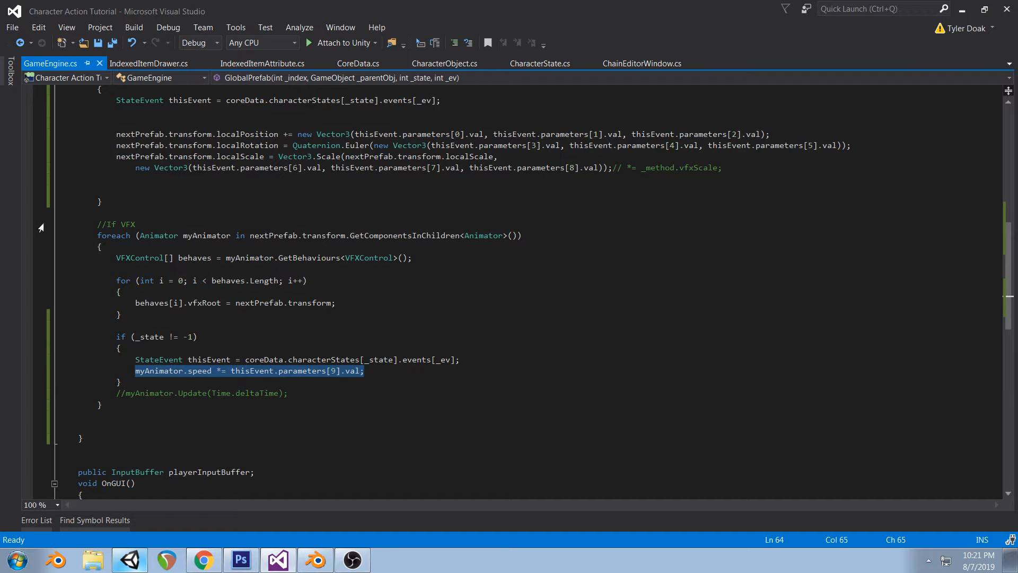
scroll(499, 211, "up", 1)
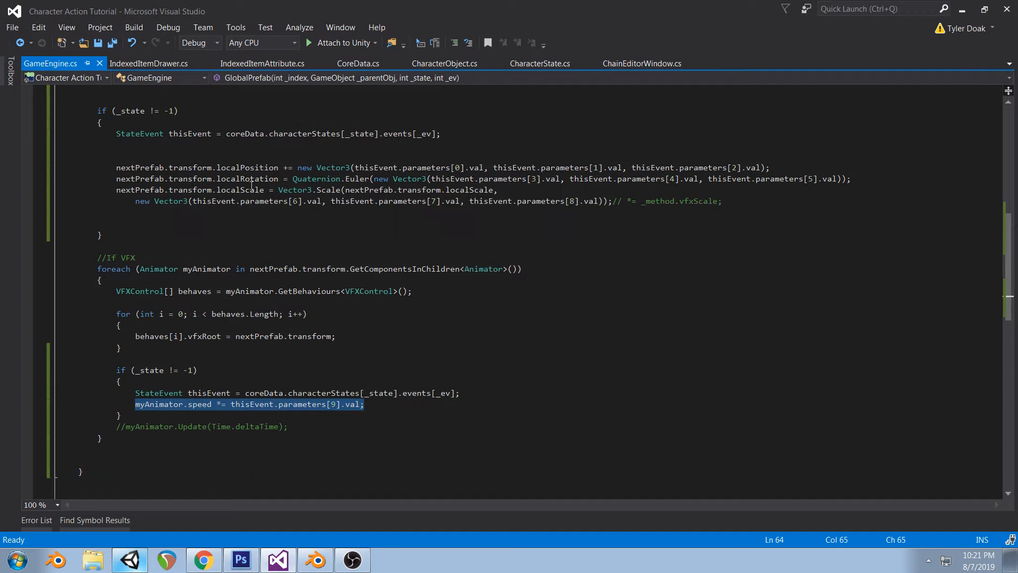
left_click(204, 560)
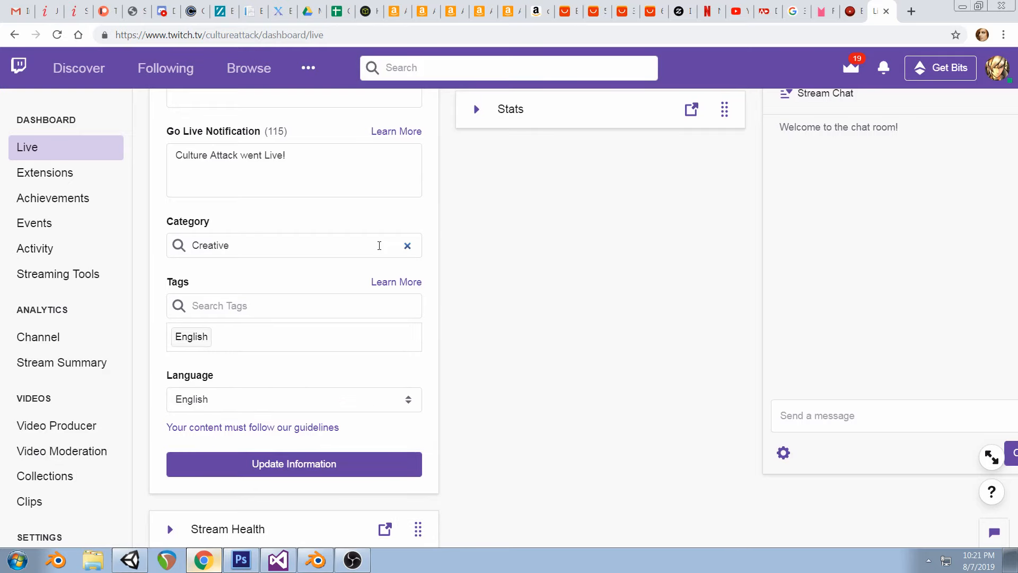
left_click(130, 559)
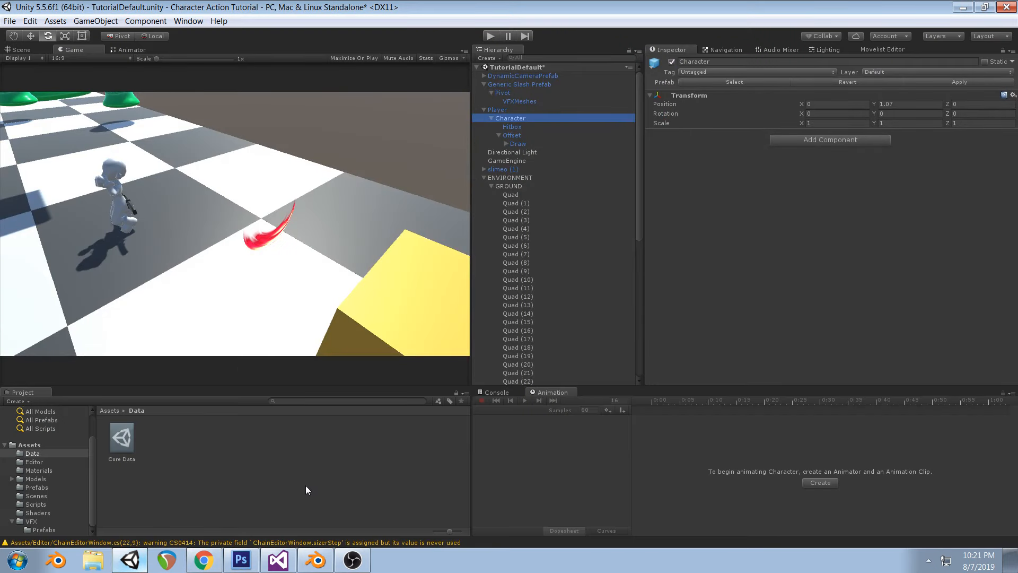
left_click(278, 560)
Step: Review the GlobalPrefab method signature and the Global Prefabs list of the Core Data asset in Unity, and return to Visual Studio
scroll(323, 373, "up", 4)
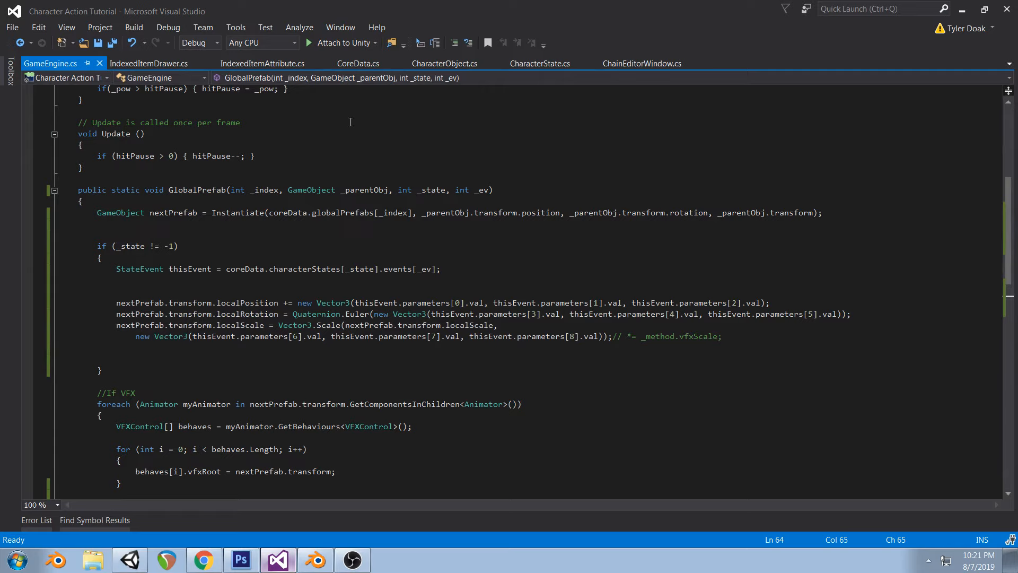
left_click(185, 191)
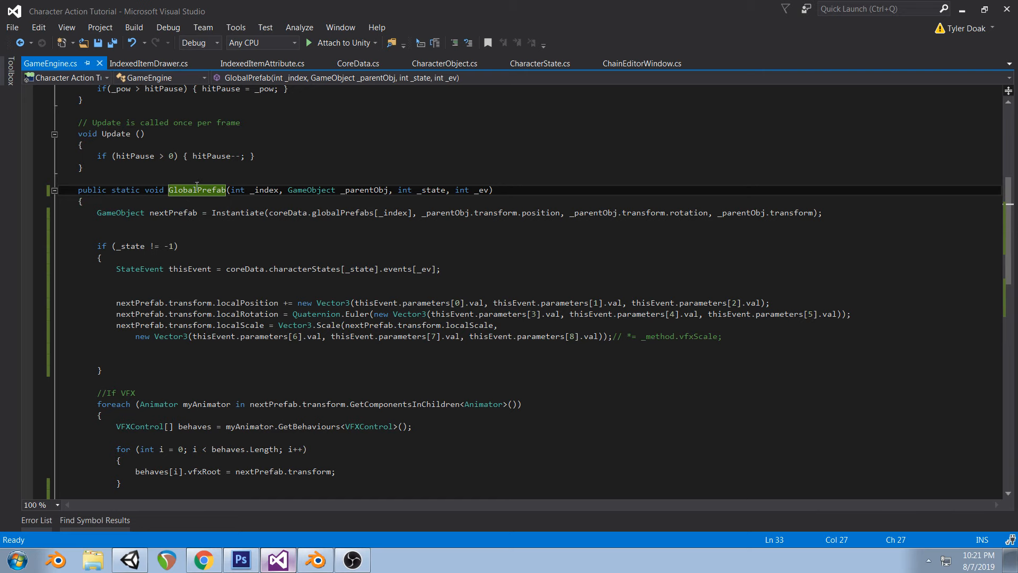
left_click(132, 560)
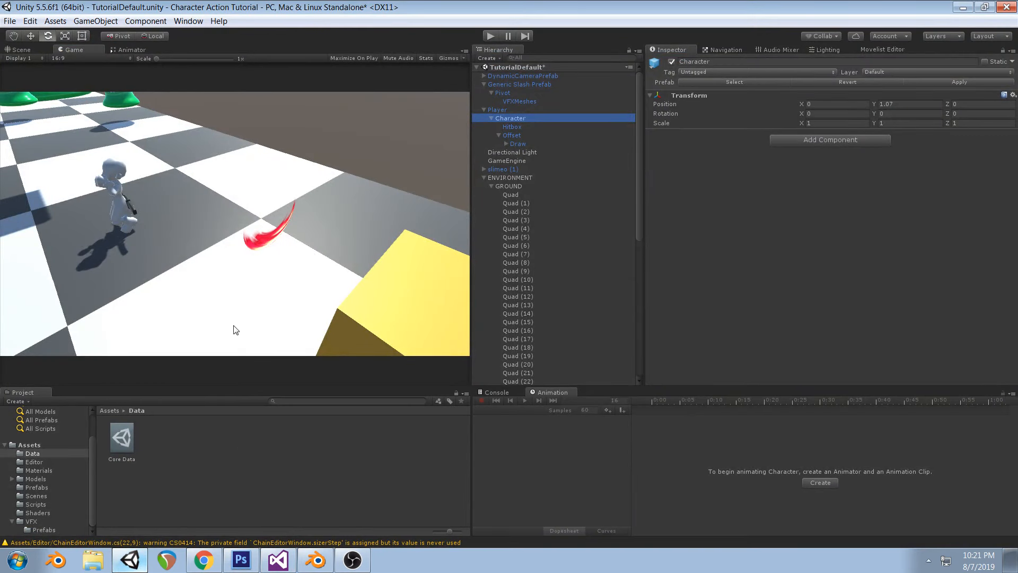
left_click(121, 439)
scroll(741, 220, "down", 1)
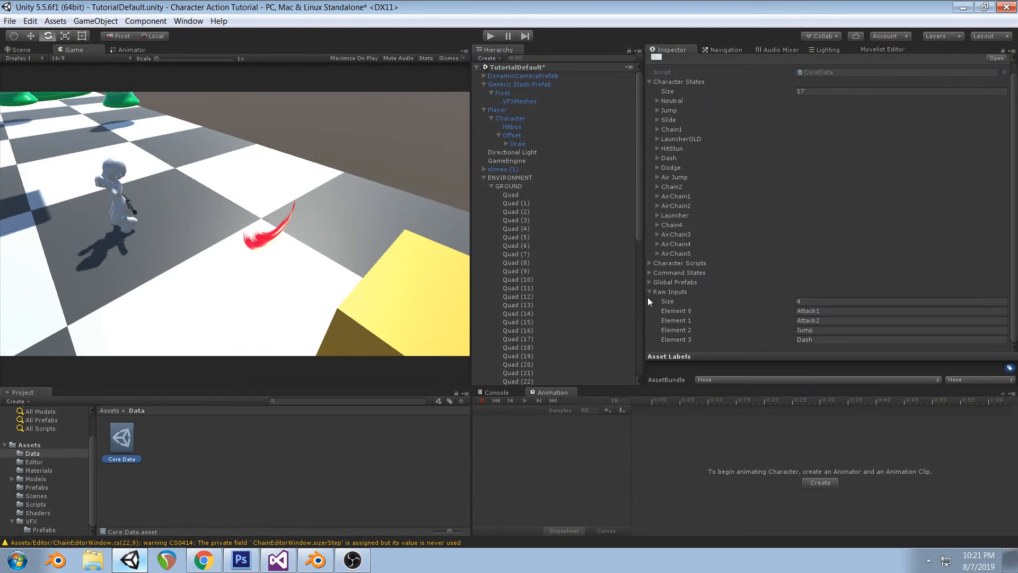
left_click(650, 281)
scroll(848, 227, "down", 3)
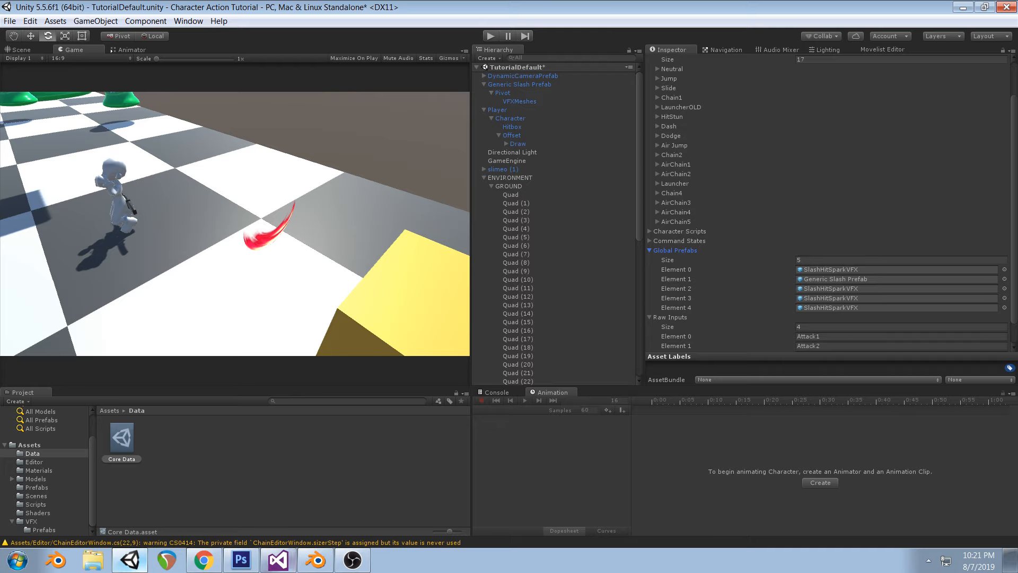
left_click(278, 560)
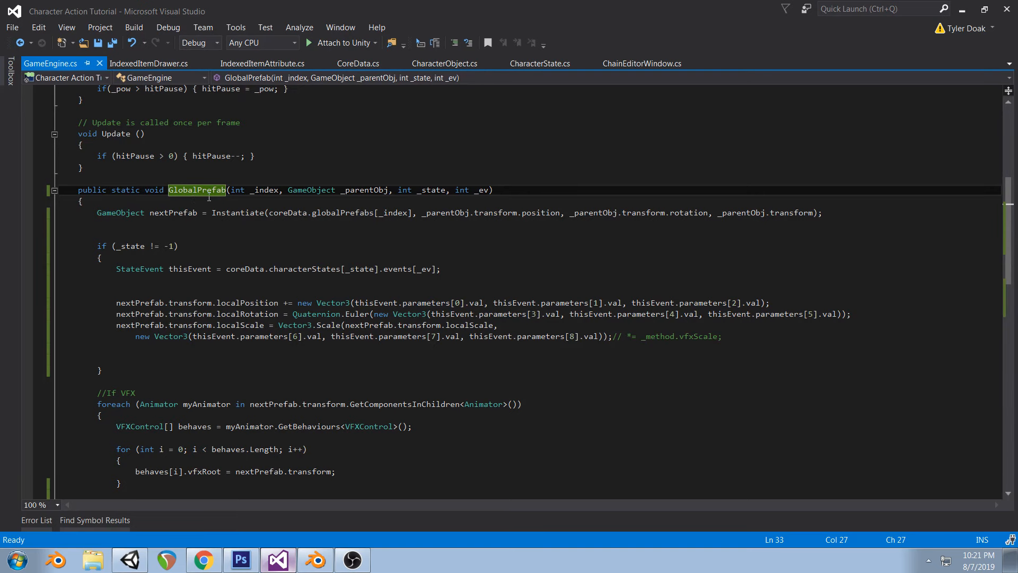
Step: Check the _parentObj argument of GlobalPrefab, switch to Unity, and examine Chain1's GlobalPrefab event in the Core Data asset
left_click(365, 189)
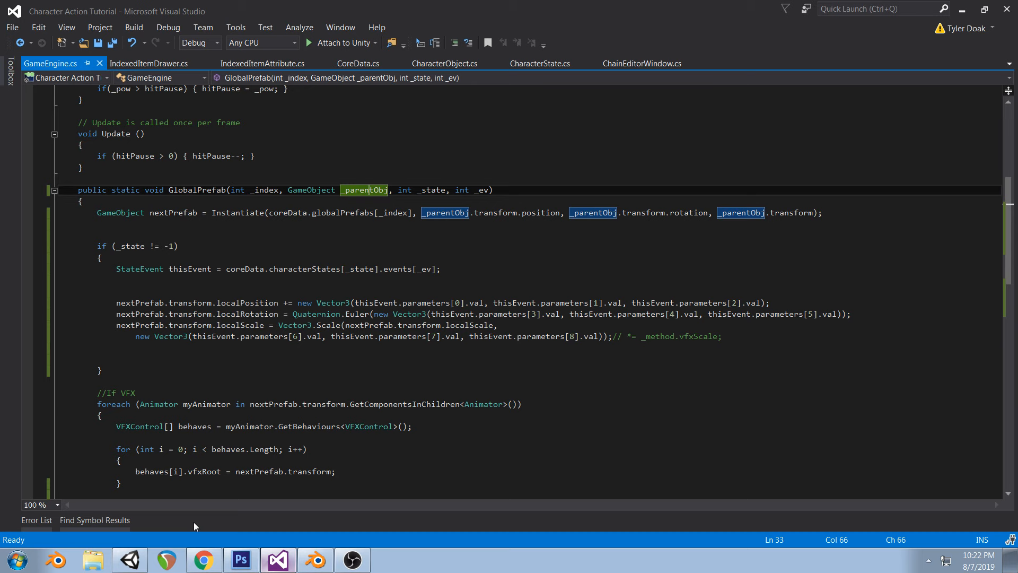
left_click(130, 559)
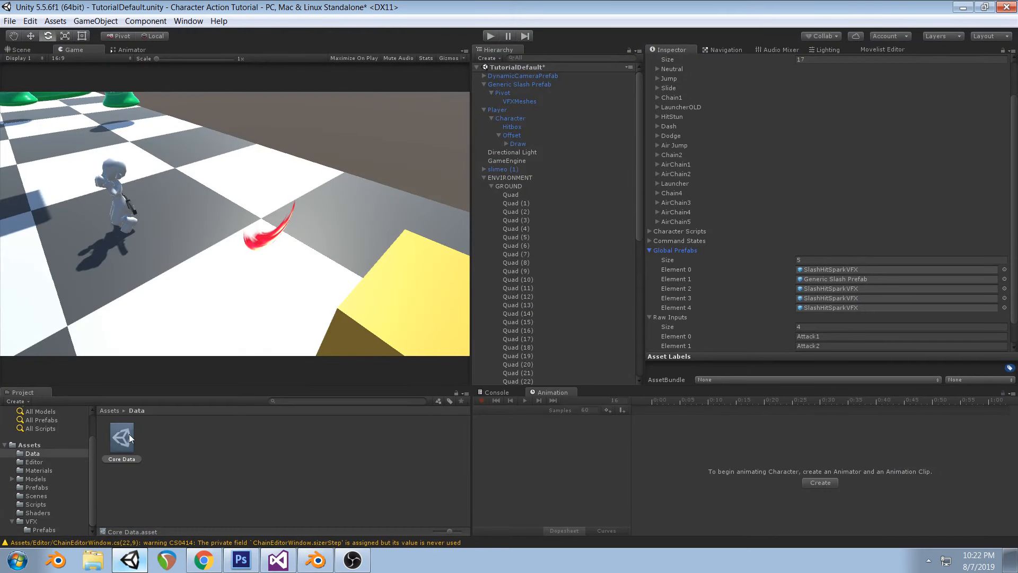
left_click(737, 166)
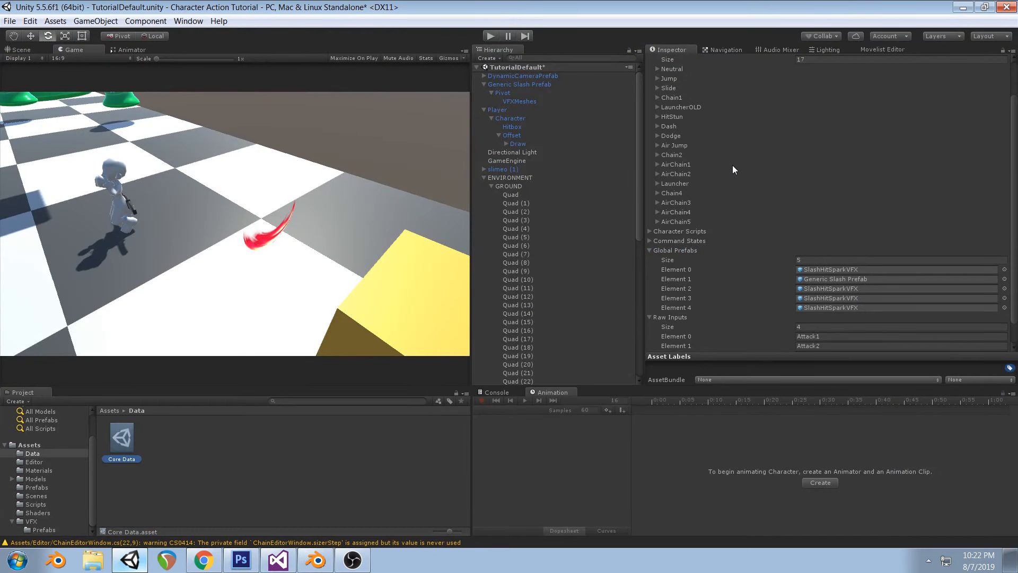
scroll(769, 151, "up", 3)
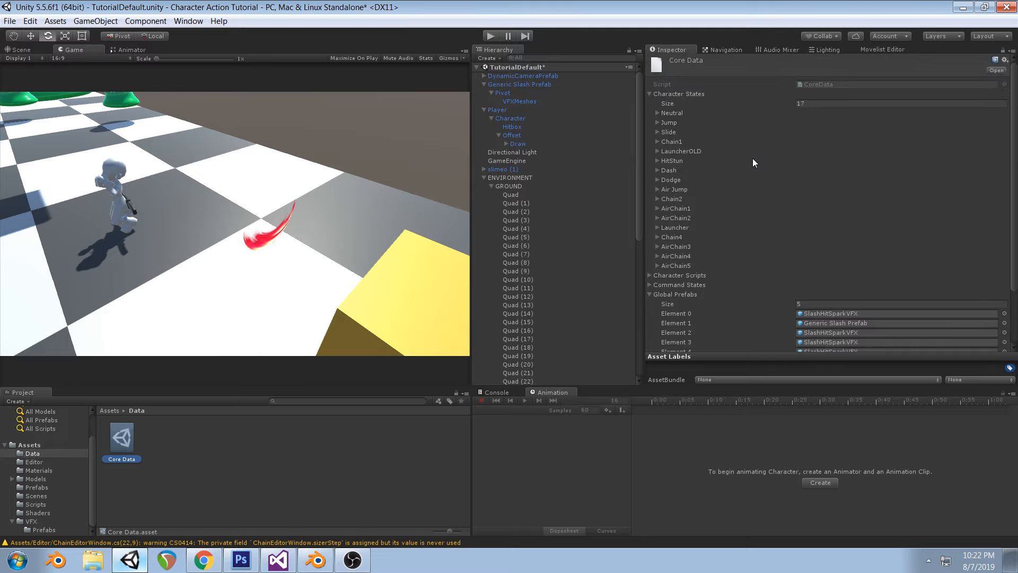
left_click(649, 294)
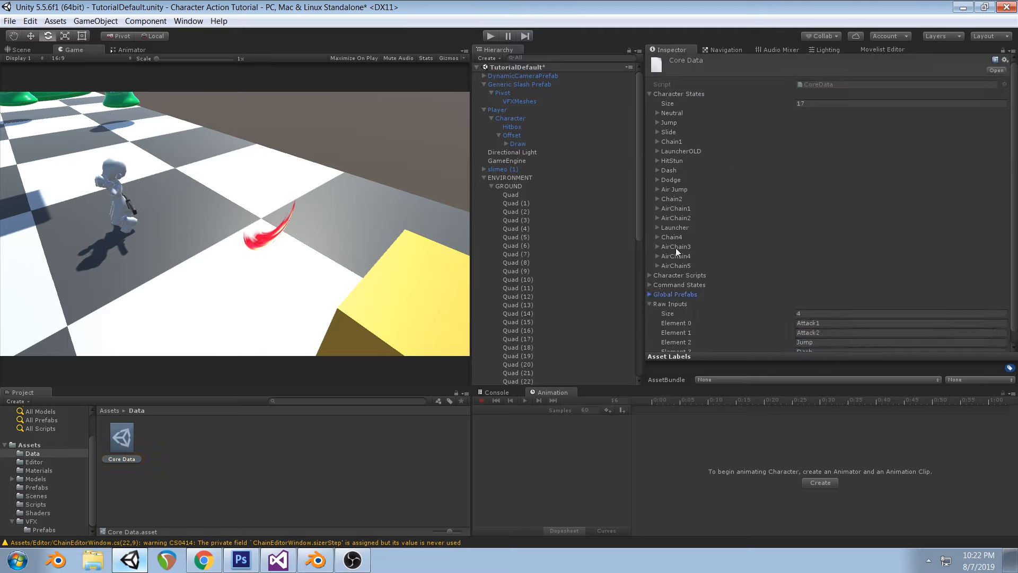
left_click(658, 142)
scroll(768, 223, "down", 2)
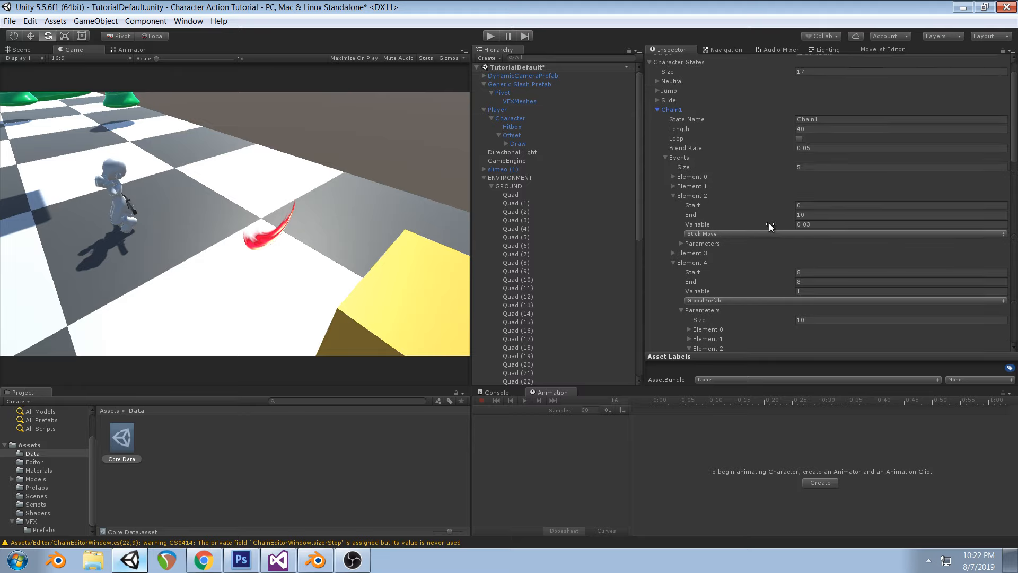
left_click(658, 109)
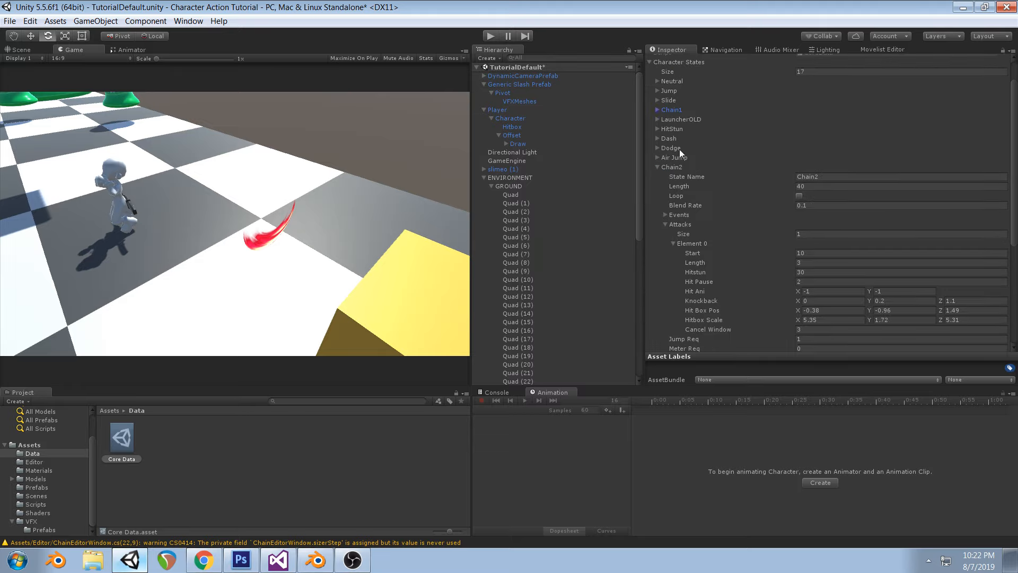
Step: Increase Chain2's Events size to 3 in Core Data and expand the added event
left_click(665, 215)
left_click(827, 225)
type("3")
key("Return")
scroll(679, 233, "down", 3)
left_click(673, 253)
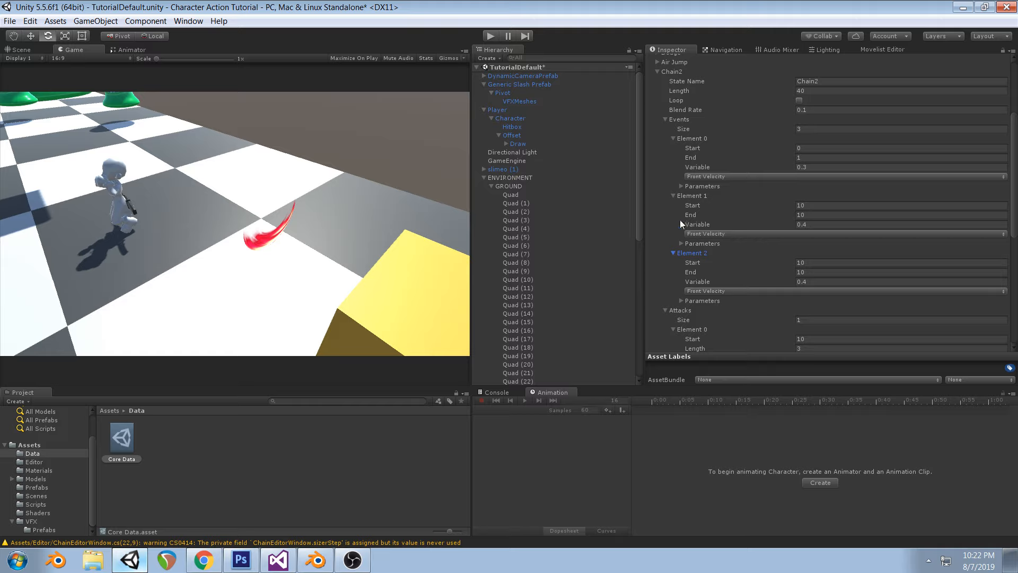
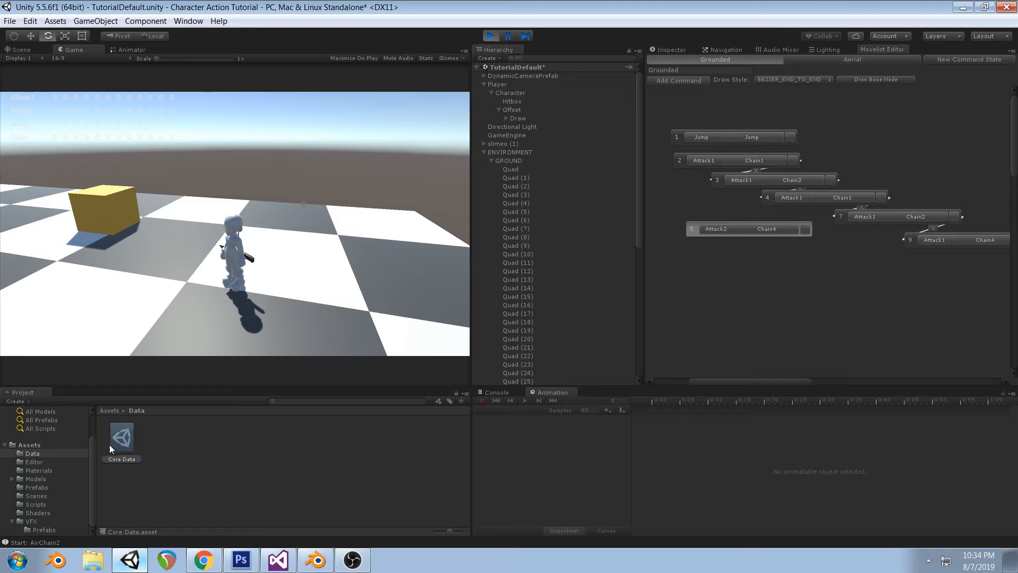
Step: In Core Data, set parameter Elements 6 and 7 of the GlobalPrefab event starting at 22 to 5, and test the attack in the game
left_click(109, 443)
left_click(670, 49)
scroll(812, 263, "down", 10)
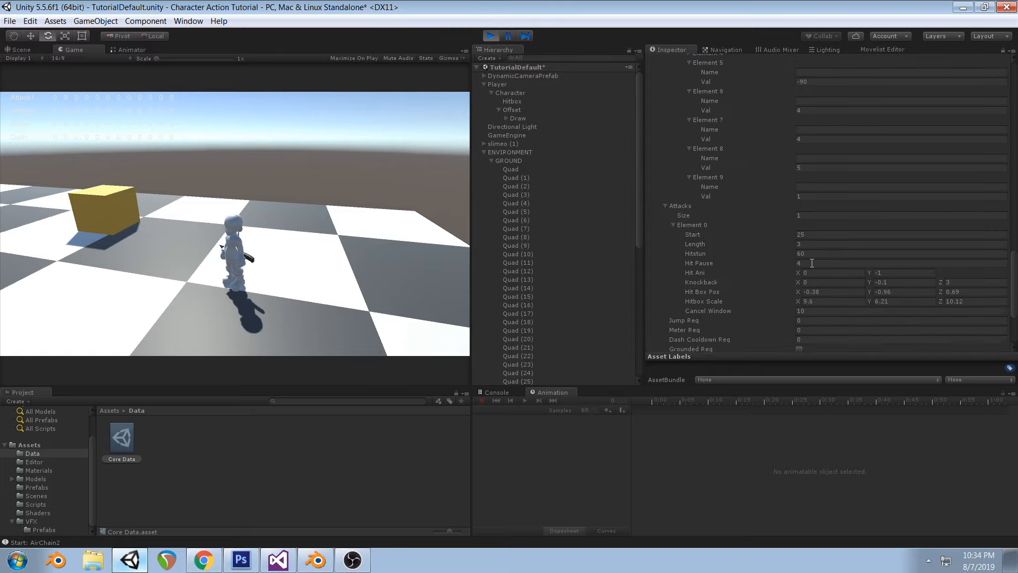
scroll(823, 224, "up", 2)
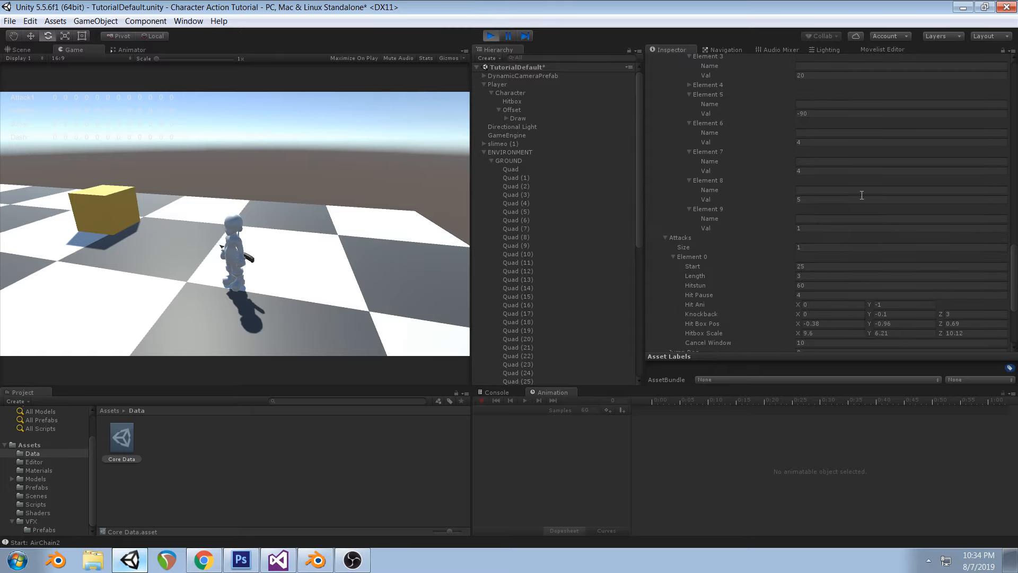
left_click(814, 171)
type("5")
left_click(815, 142)
type("5")
scroll(816, 174, "up", 5)
left_click(329, 211)
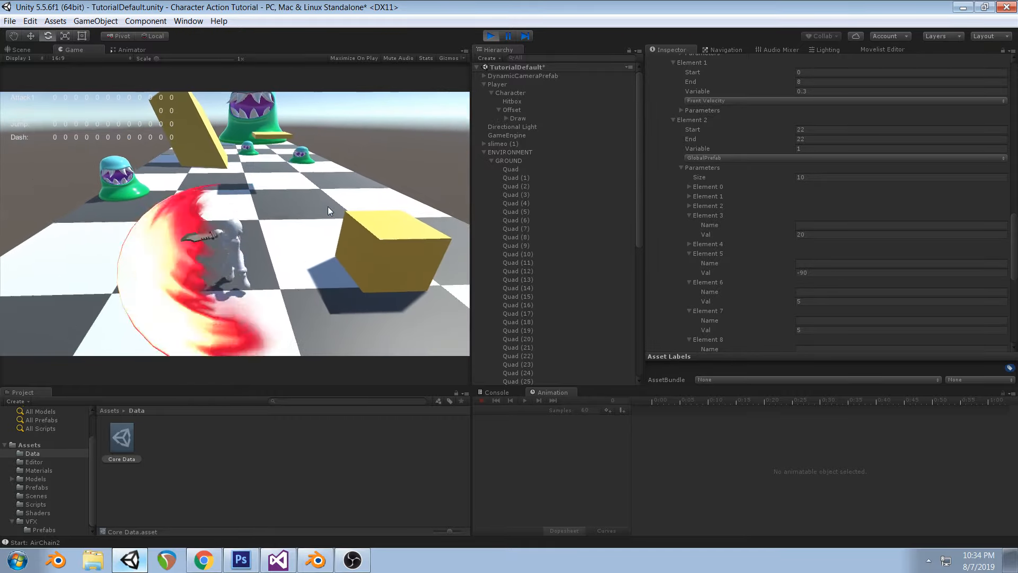
Step: Stop play mode and scale the Generic Slash Prefab in the scene, stretching it along Y and narrowing Z to about 0.74
left_click(490, 36)
left_click(519, 84)
key("r")
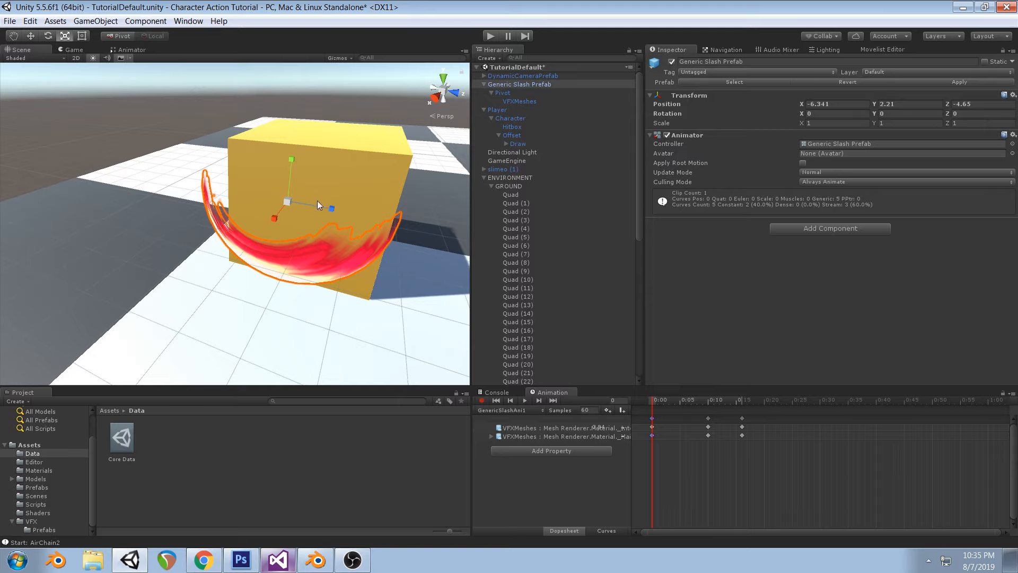
left_click_drag(291, 159, 323, 205)
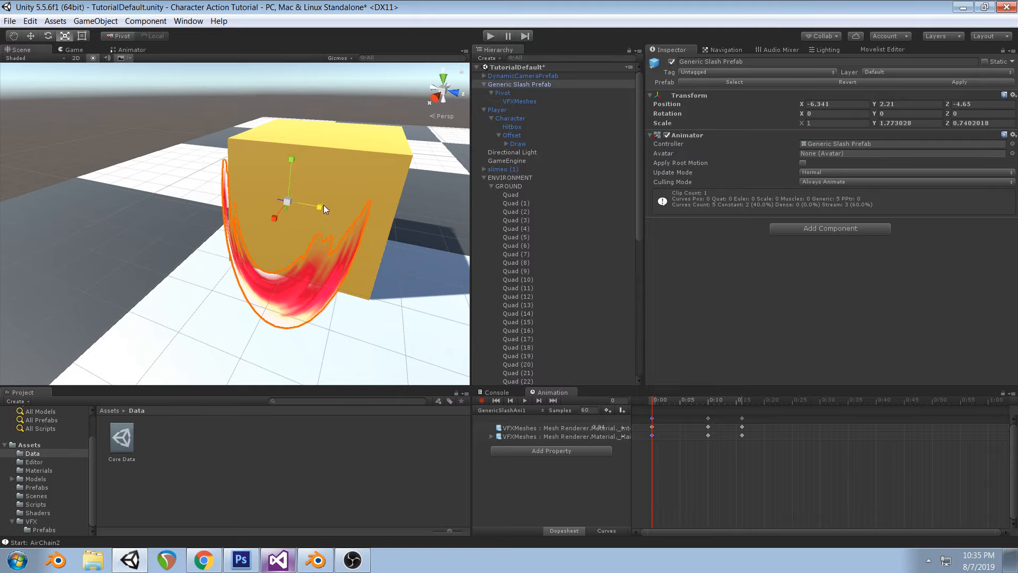
left_click_drag(290, 159, 293, 151)
Step: Rotate the slash prefab's Pivot object to about 114.7 degrees on Z and inspect it from several angles
left_click(504, 93)
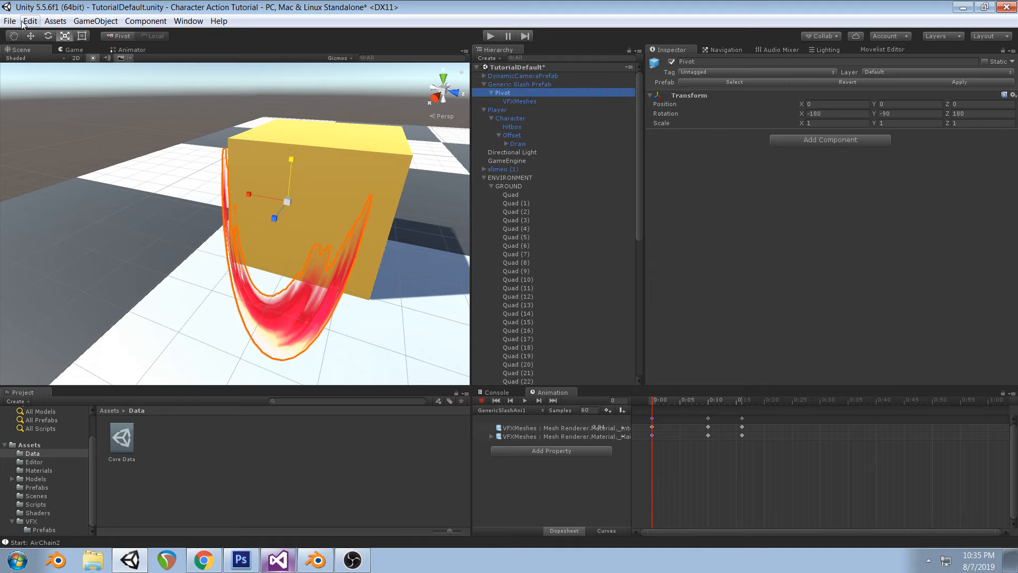
left_click(47, 36)
left_click_drag(326, 182, 281, 99)
scroll(318, 159, "down", 2)
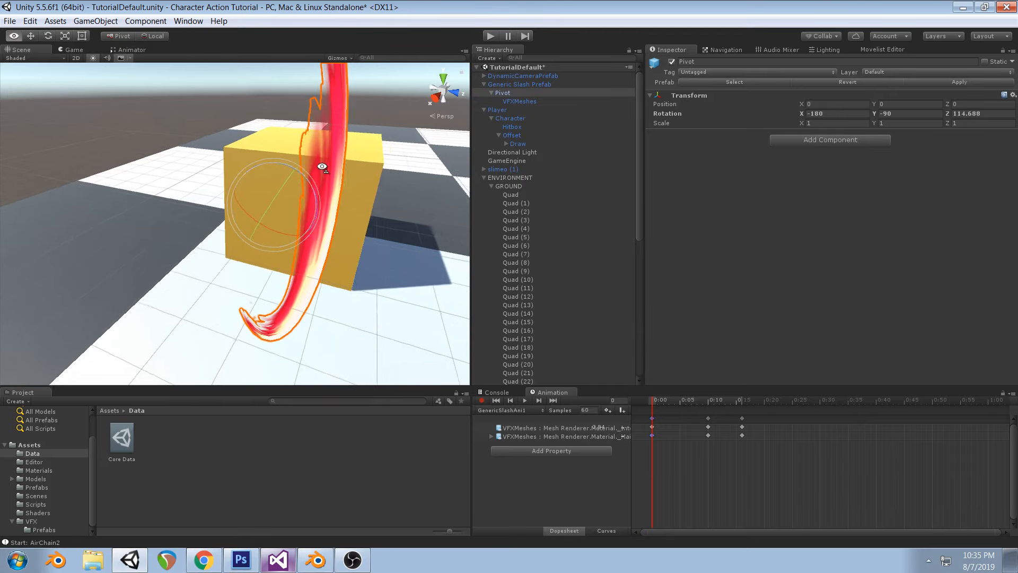
left_click_drag(322, 166, 387, 175, "alt")
scroll(256, 245, "down", 5)
left_click_drag(255, 245, 341, 184, "alt")
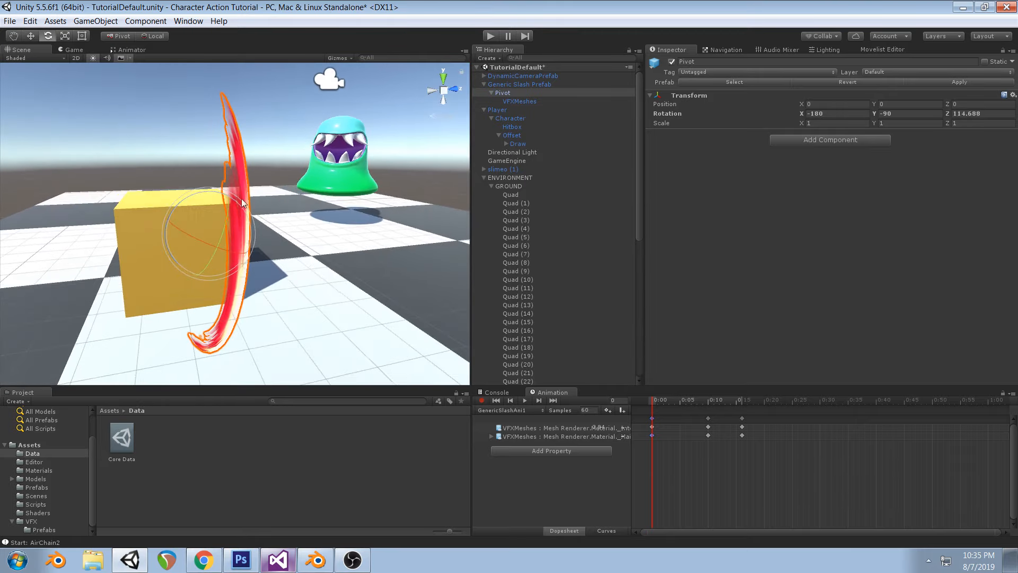
Step: Inspect the VFX state and its VFX Control script in the Generic Slash Prefab's animator controller
left_click(520, 84)
left_click(136, 50)
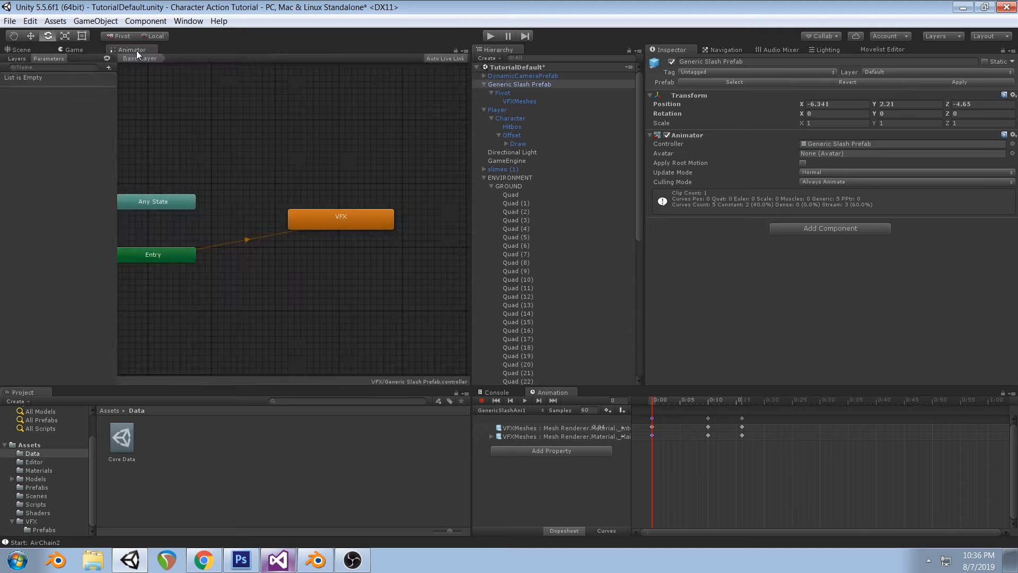
left_click(334, 222)
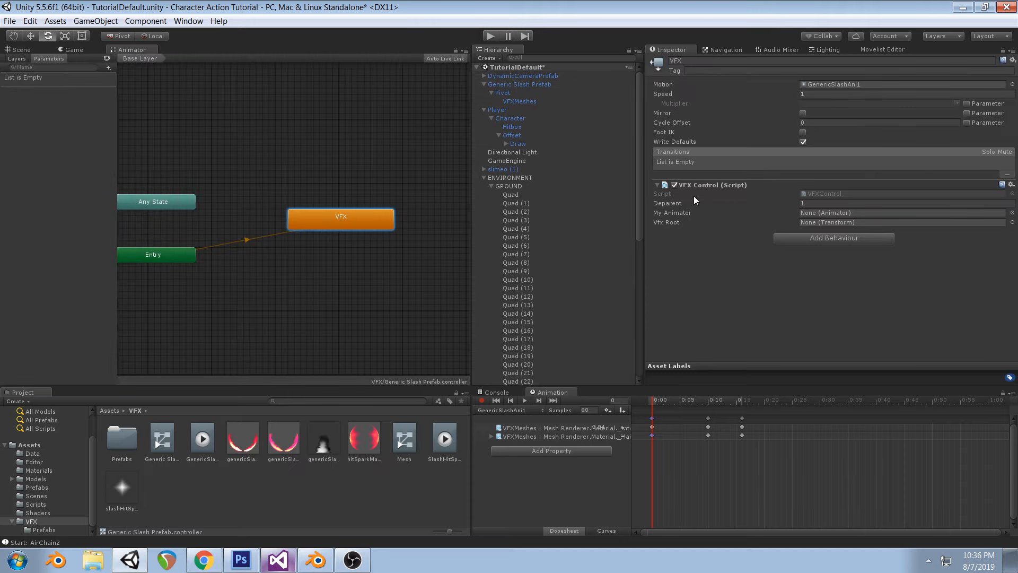
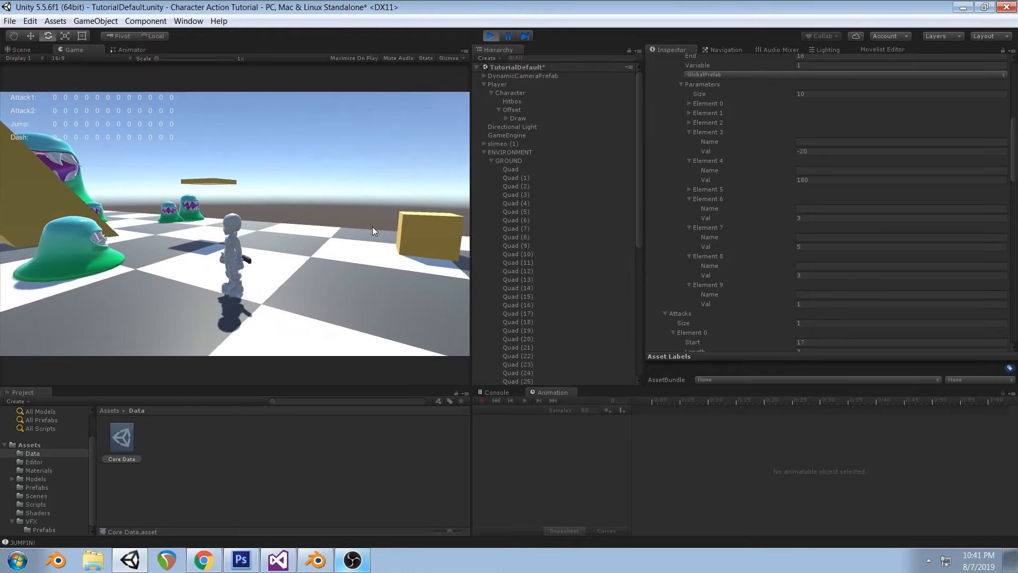
Step: Set parameter Element 7 of the attack's GlobalPrefab event to 4, test the slash, and resume the paused game
left_click(812, 246)
type("4")
key("Return")
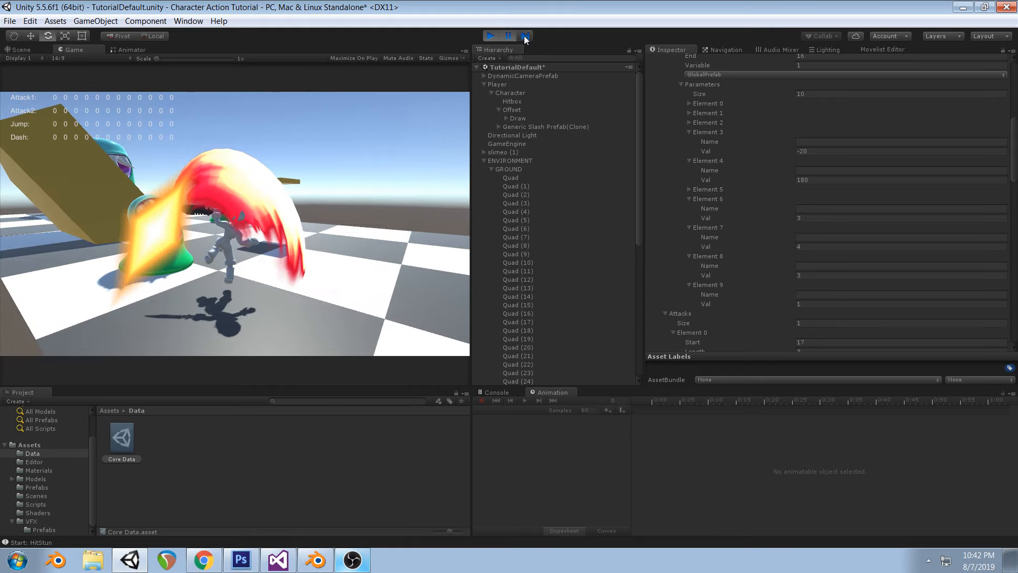
left_click(508, 36)
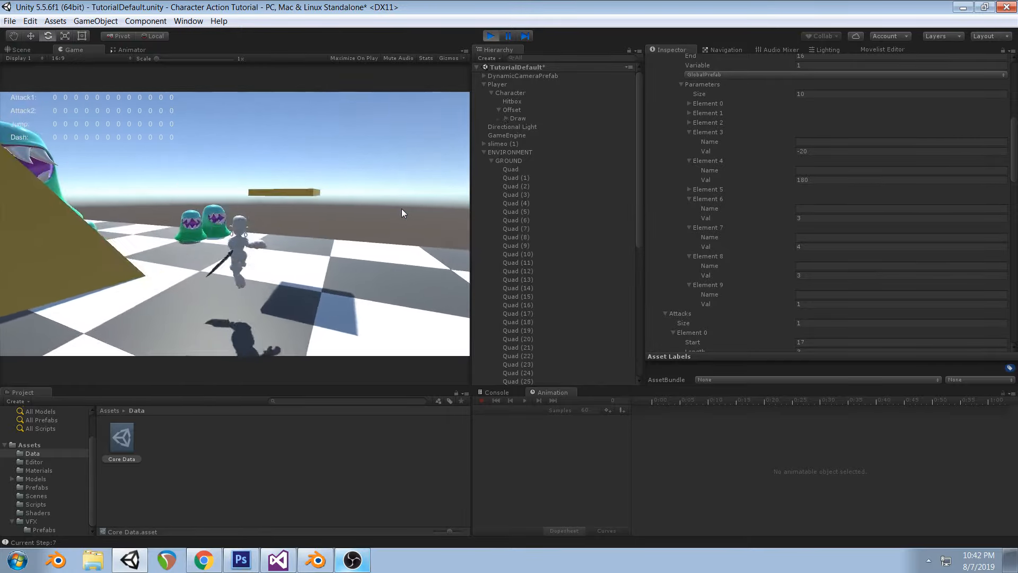
Step: Try 0.75 and 0.9 as the slash speed in Element 9 of the GlobalPrefab parameters, testing the attack in the game
left_click(814, 304)
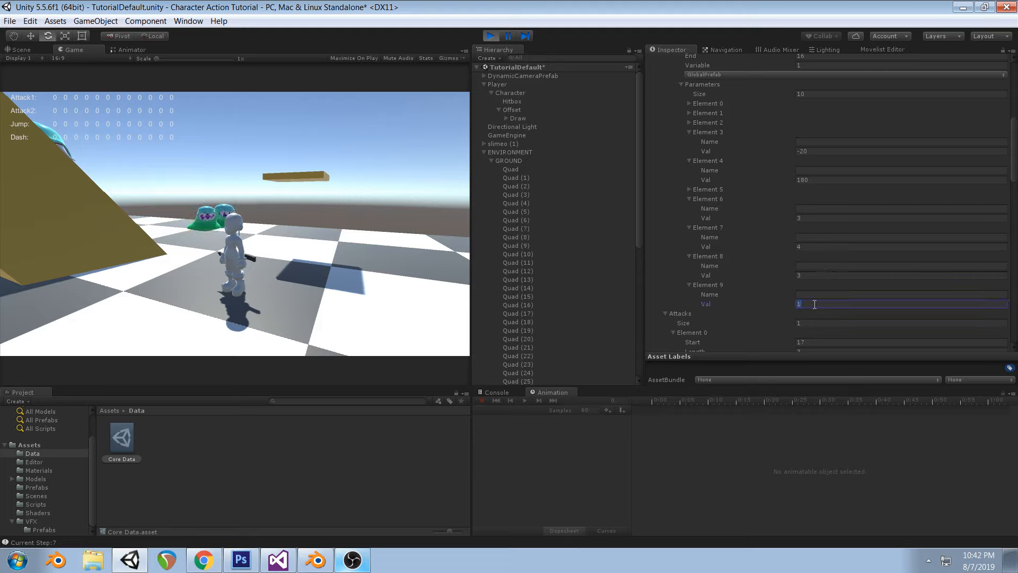
type("0.75")
left_click(302, 297)
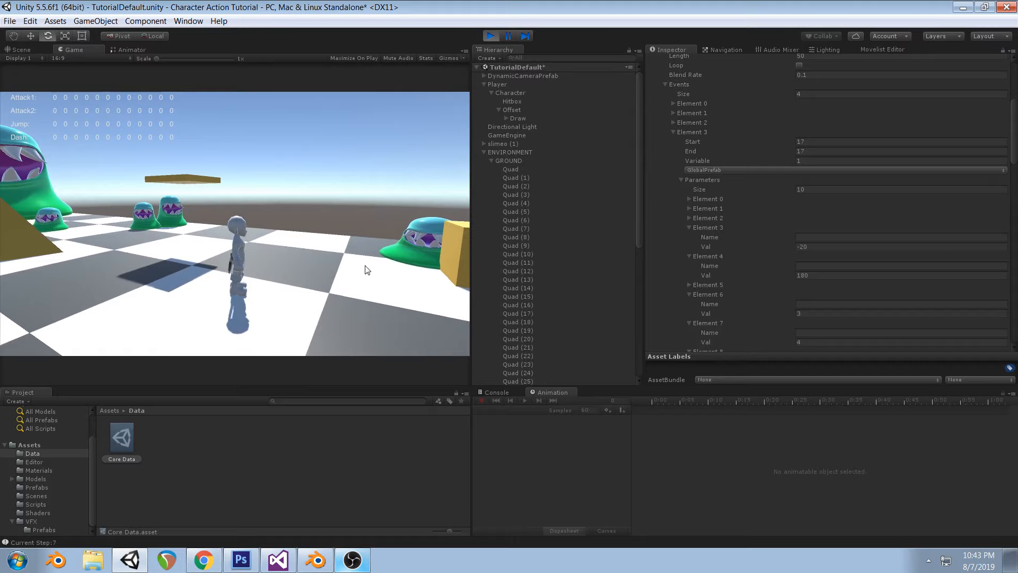
scroll(840, 259, "down", 3)
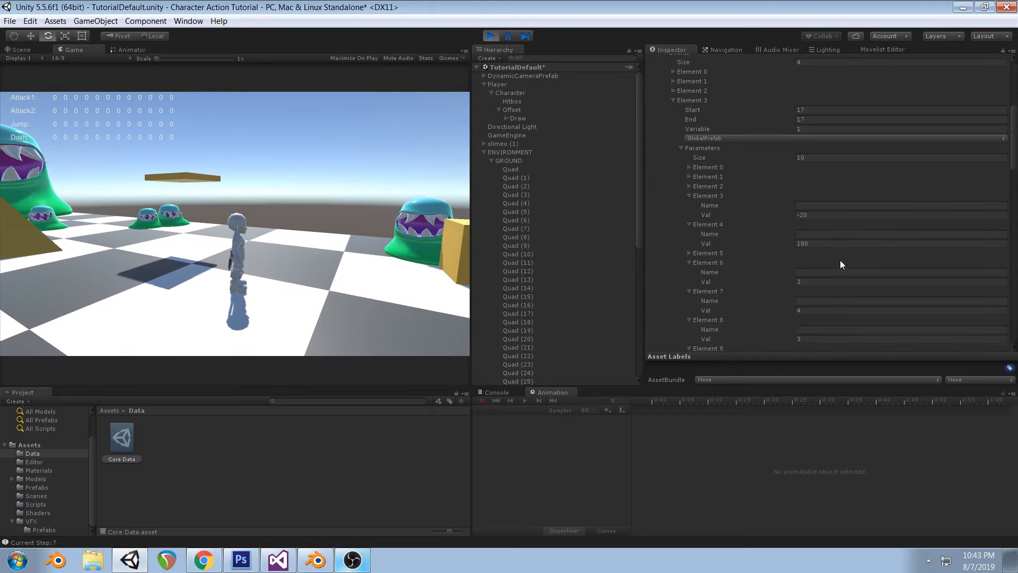
left_click(824, 272)
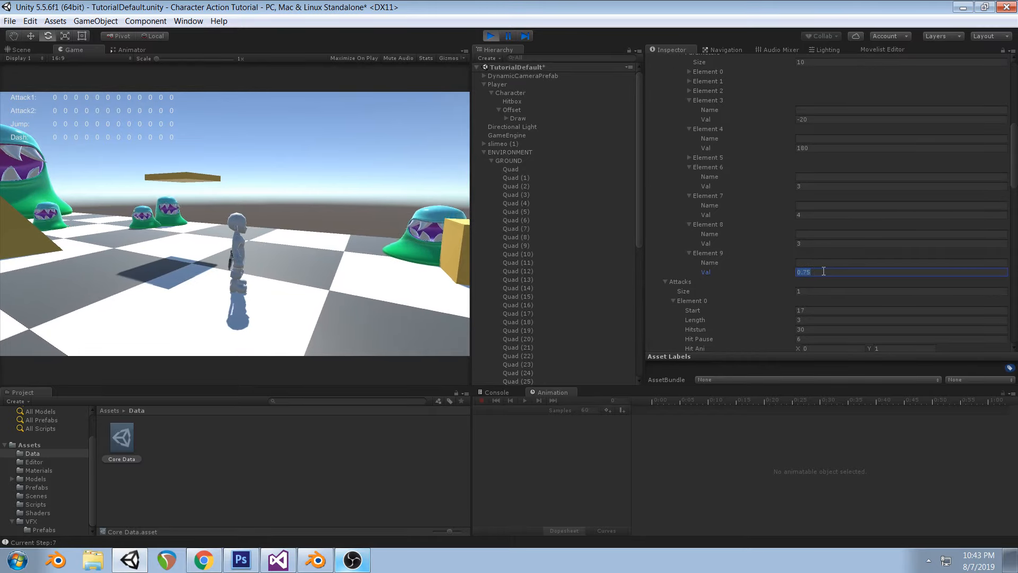
type("0.9")
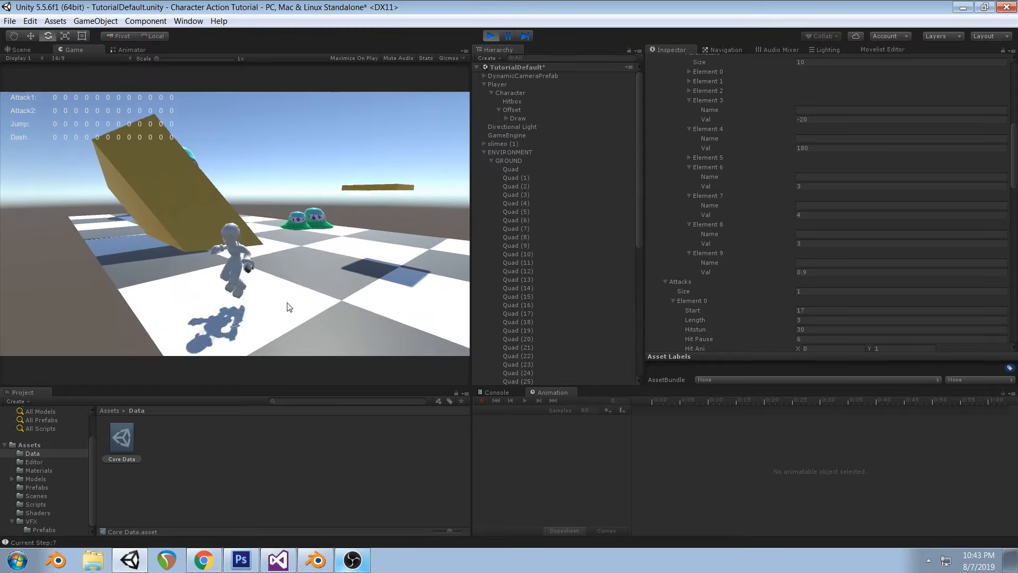
Step: Set the slash speed in parameter Element 9 to 0.8, test the attack, and restart play mode
left_click(814, 271)
type(".8")
left_click(355, 245)
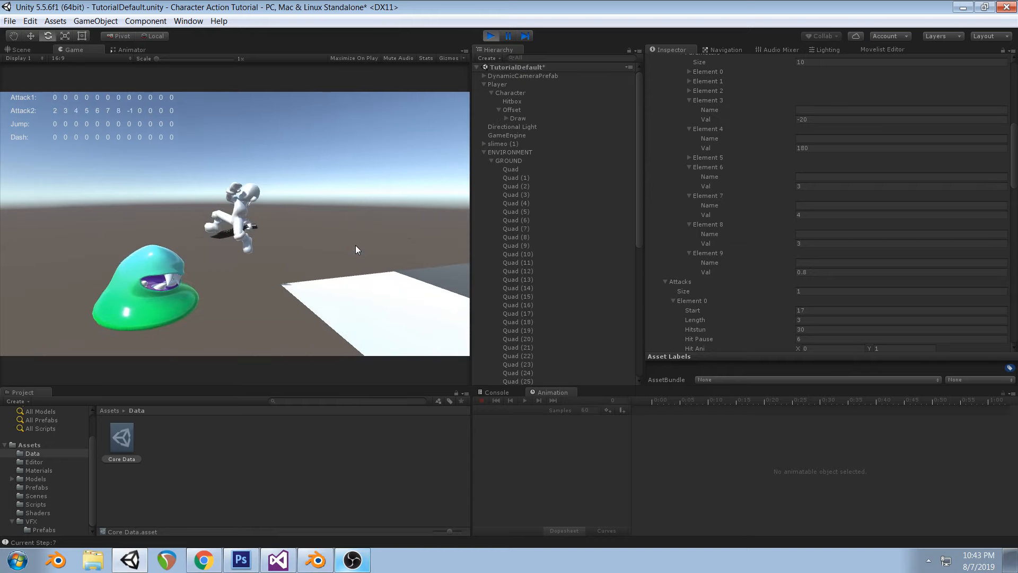
left_click(486, 37)
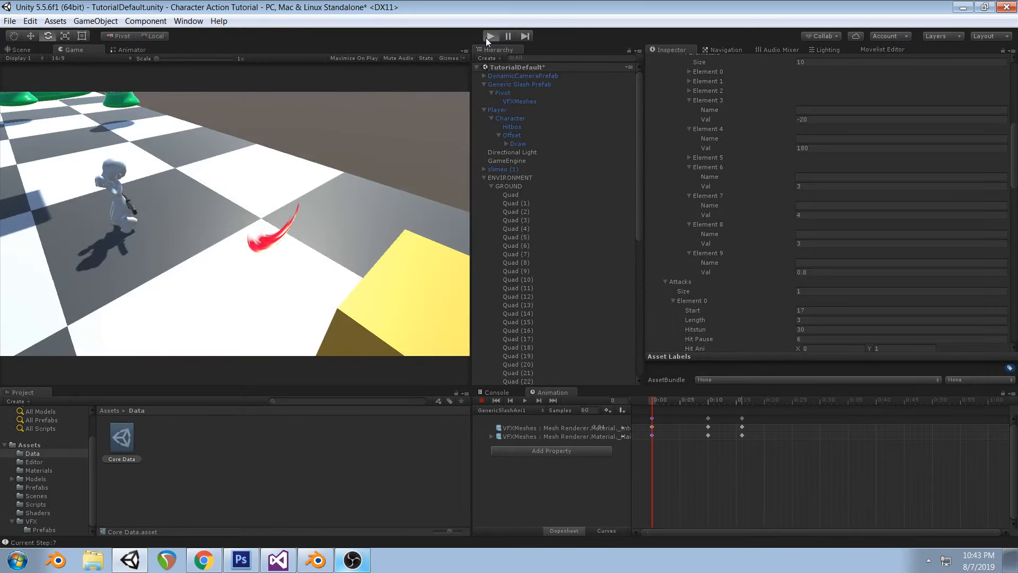
left_click(489, 36)
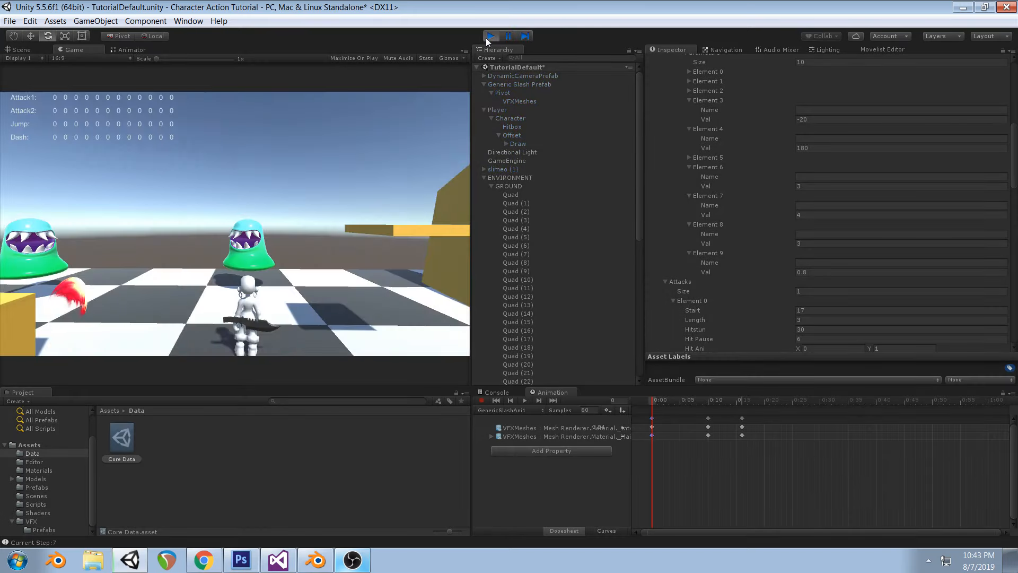
Step: Try a value of 3 for parameter Element 2 of the GlobalPrefab event and test the attack
scroll(690, 101, "up", 3)
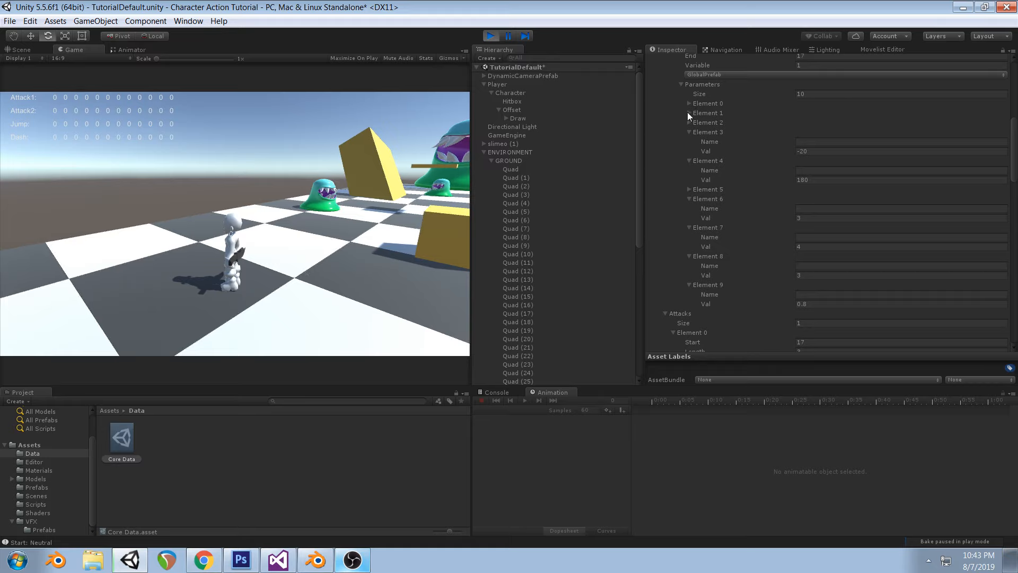
left_click(688, 122)
left_click(800, 142)
type("3")
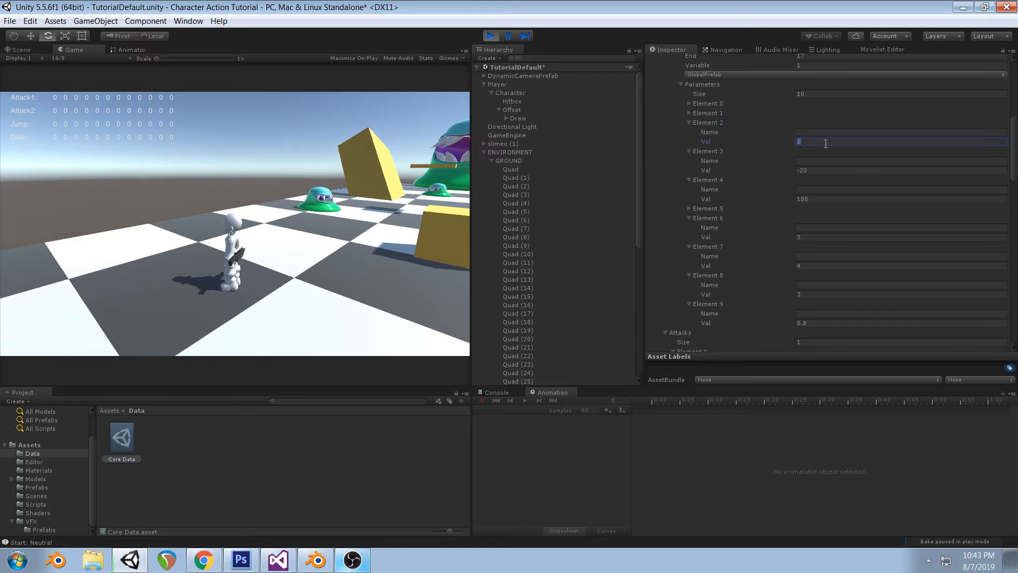
left_click(415, 253)
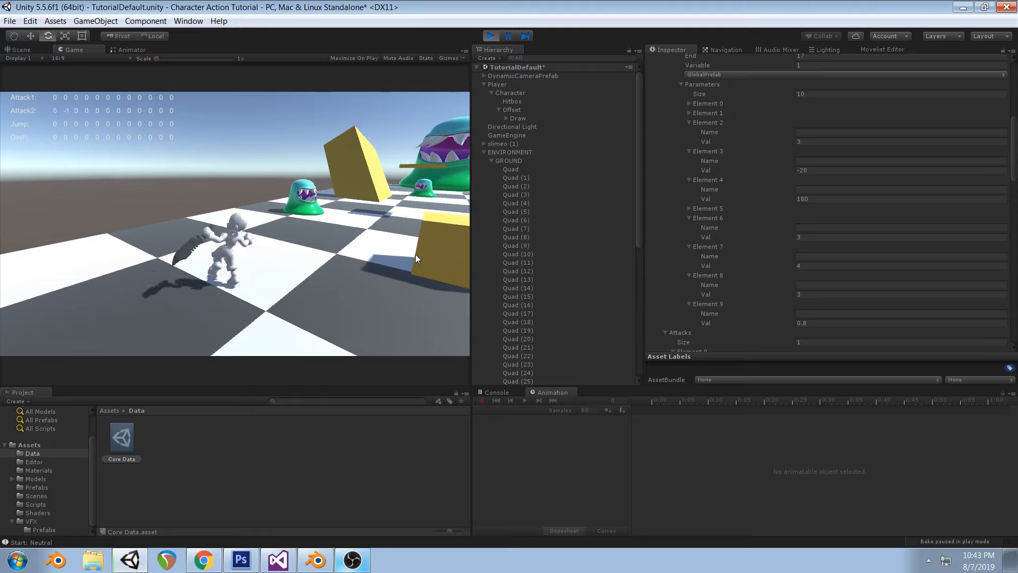
Step: Try a value of 1 for parameter Element 2, test the slash in the game, and pause it
left_click(814, 141)
type("1")
left_click(282, 249)
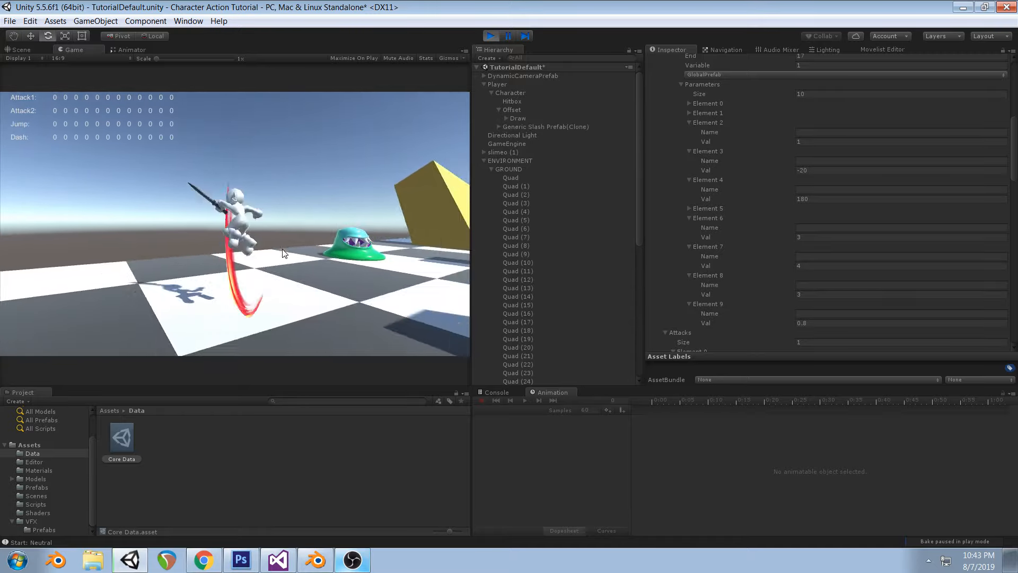
left_click(508, 36)
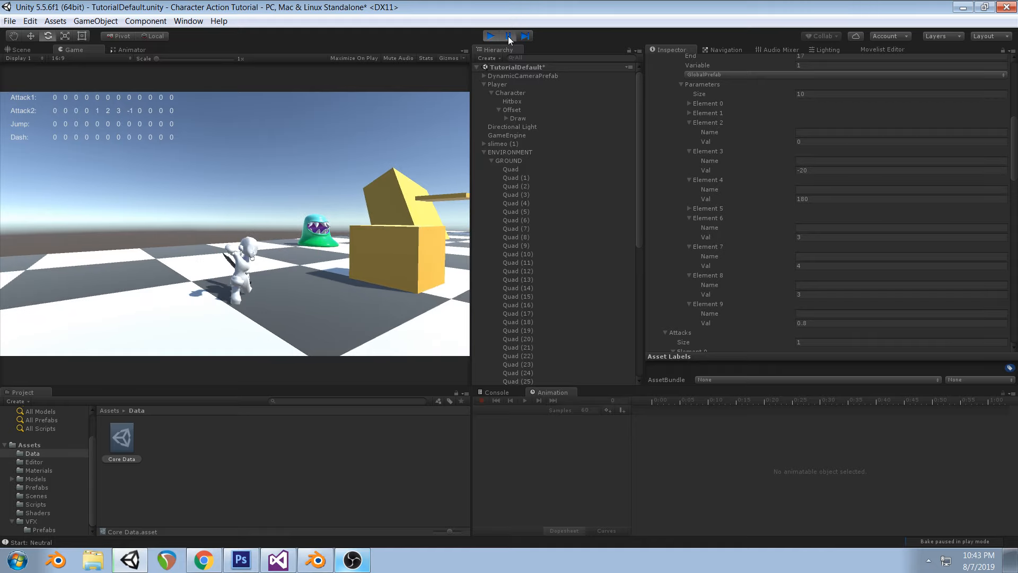
Step: Advance the paused game frame by frame through the attack to examine the slash effect
left_click(522, 41)
left_click(522, 41)
left_click(523, 40)
left_click(522, 40)
left_click(522, 40)
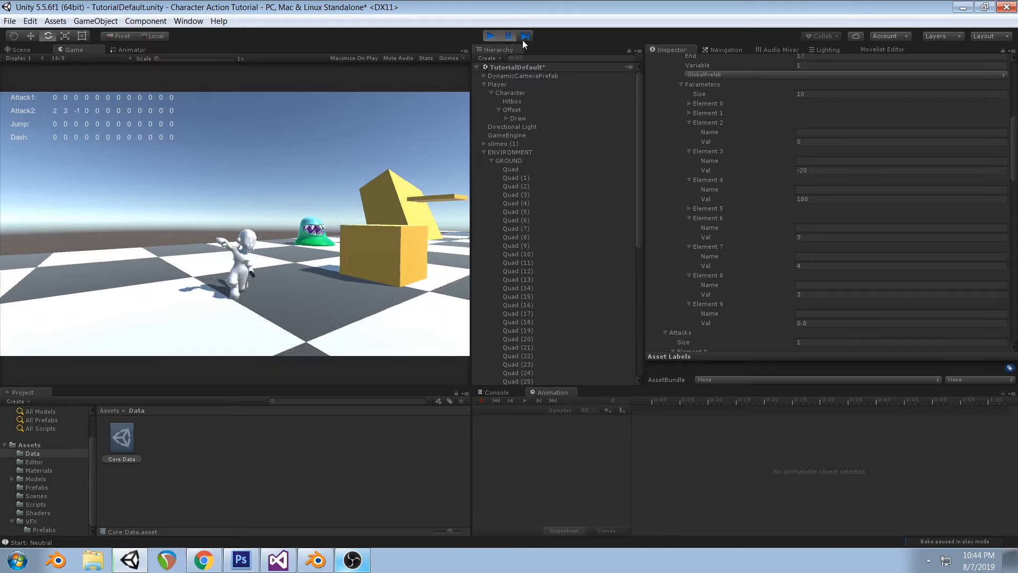
left_click(523, 41)
left_click(523, 40)
left_click(522, 39)
left_click(522, 39)
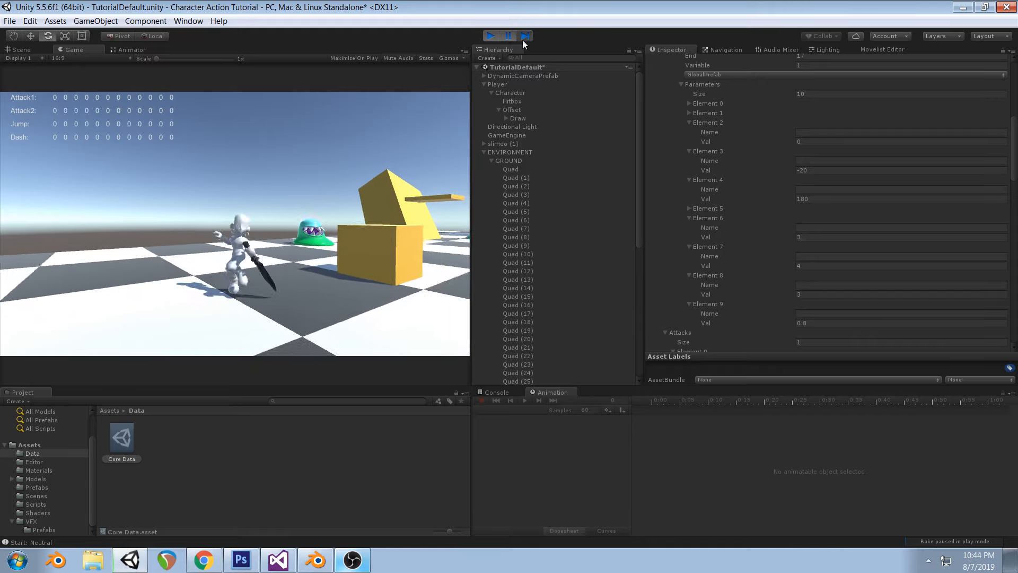
left_click(523, 40)
left_click(523, 40)
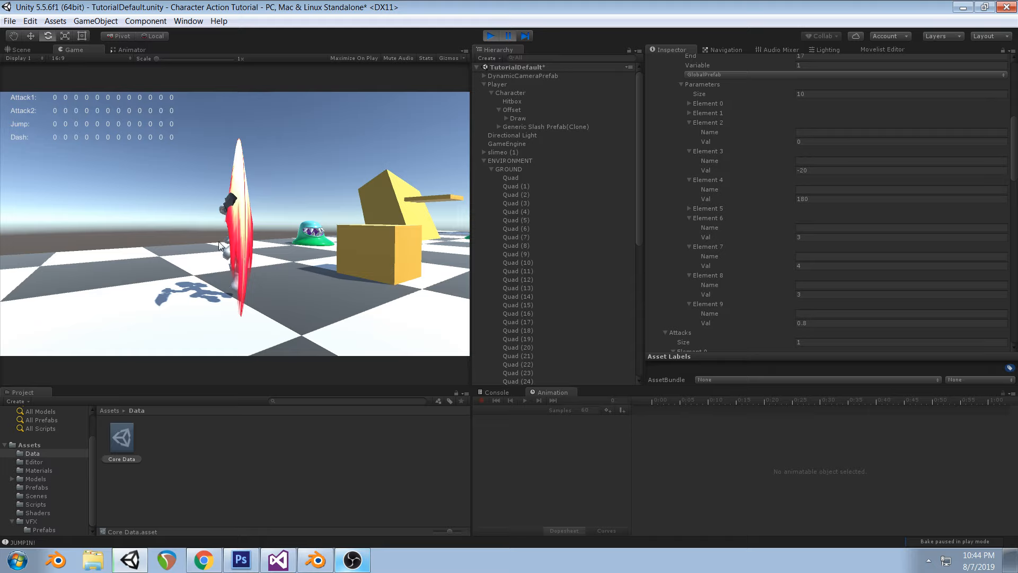
Step: Try a value of 0 for parameter Element 3 of the GlobalPrefab event and test the attack in the running game
left_click(689, 209)
left_click(508, 35)
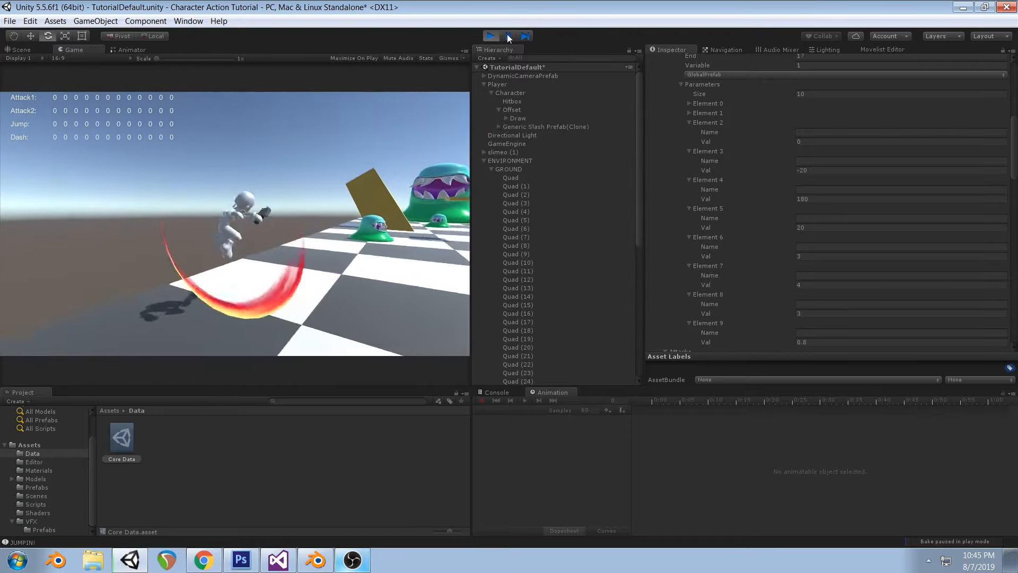
left_click(508, 36)
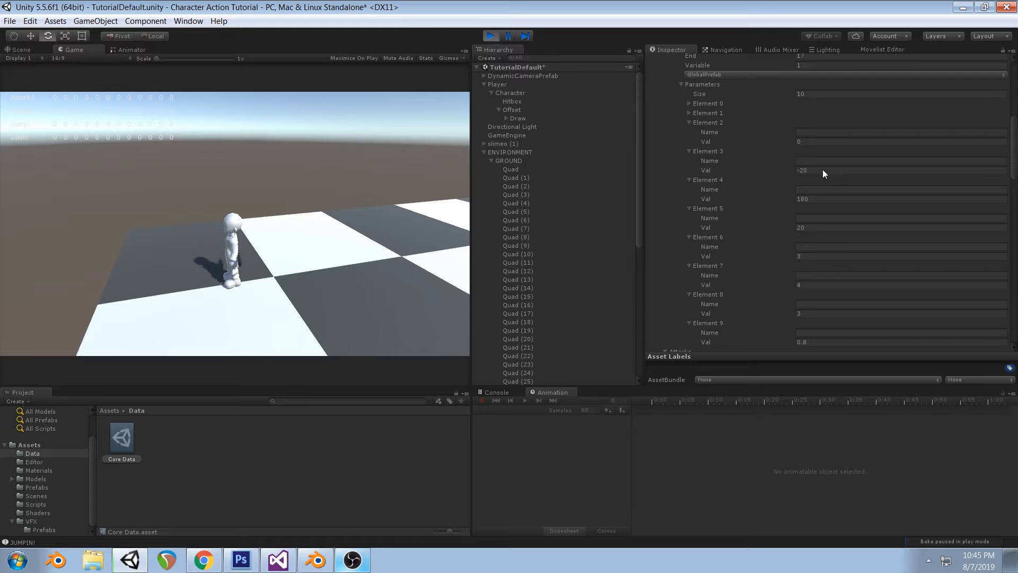
type("0")
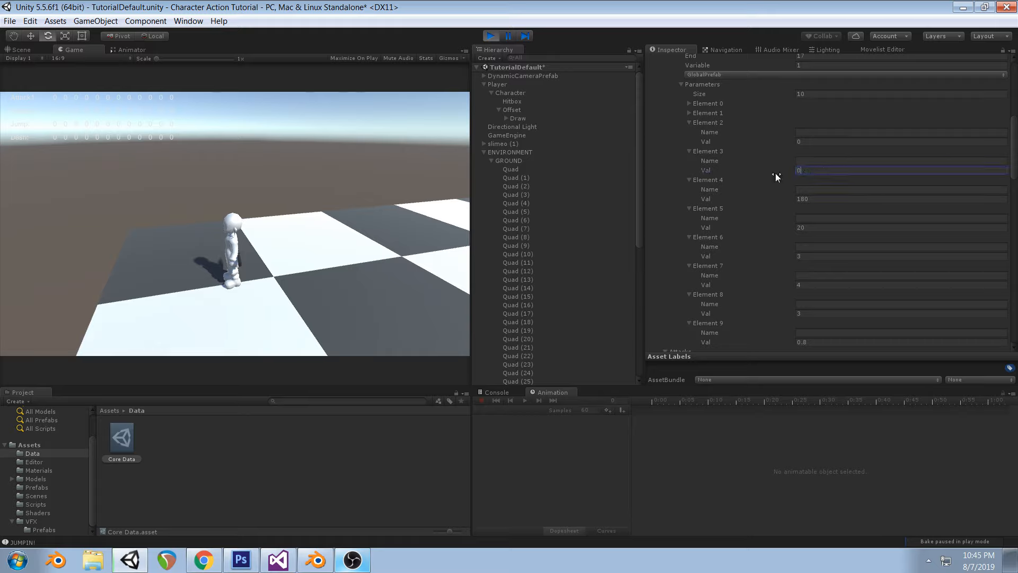
left_click(385, 285)
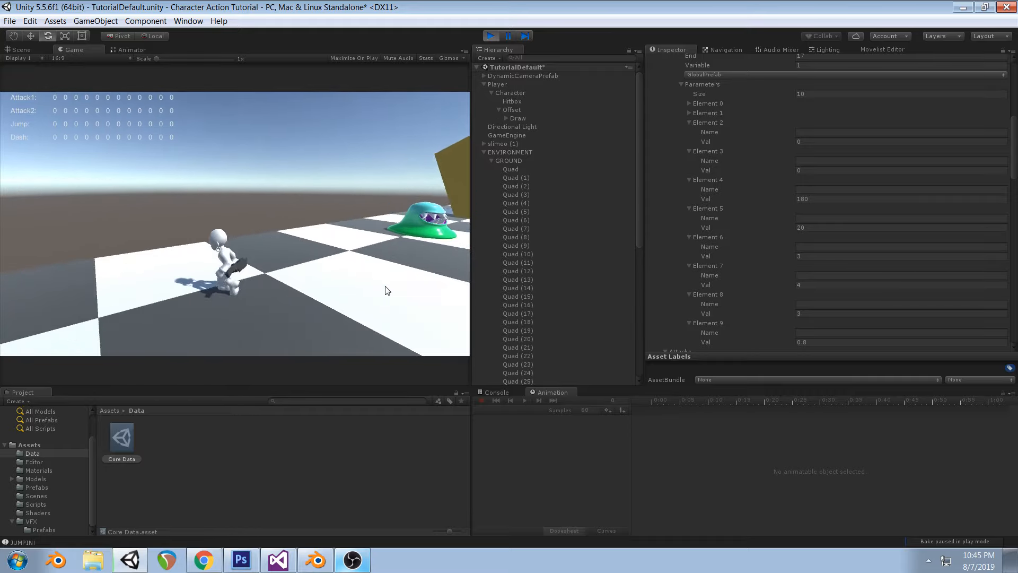
left_click(385, 288)
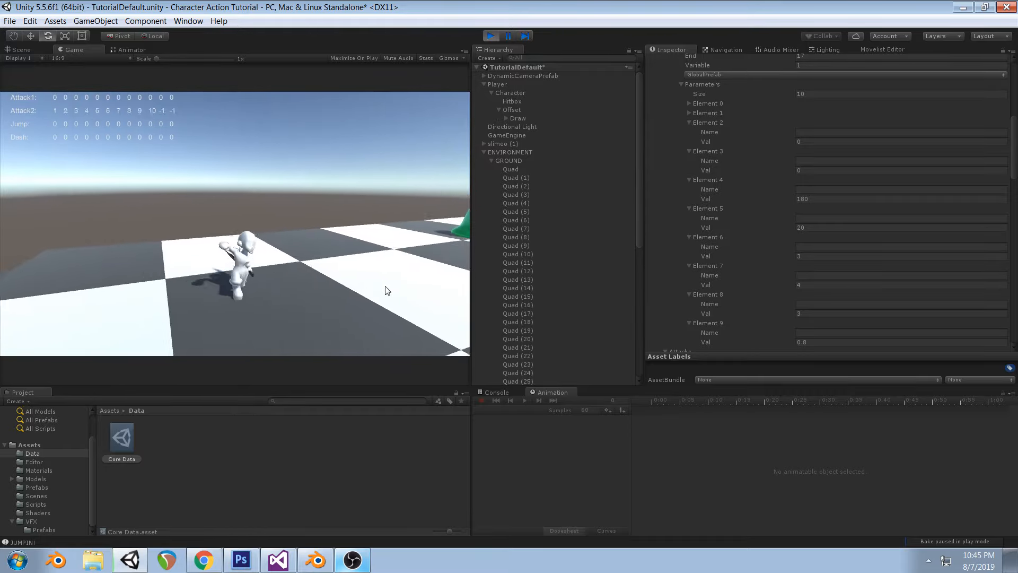
left_click(386, 289)
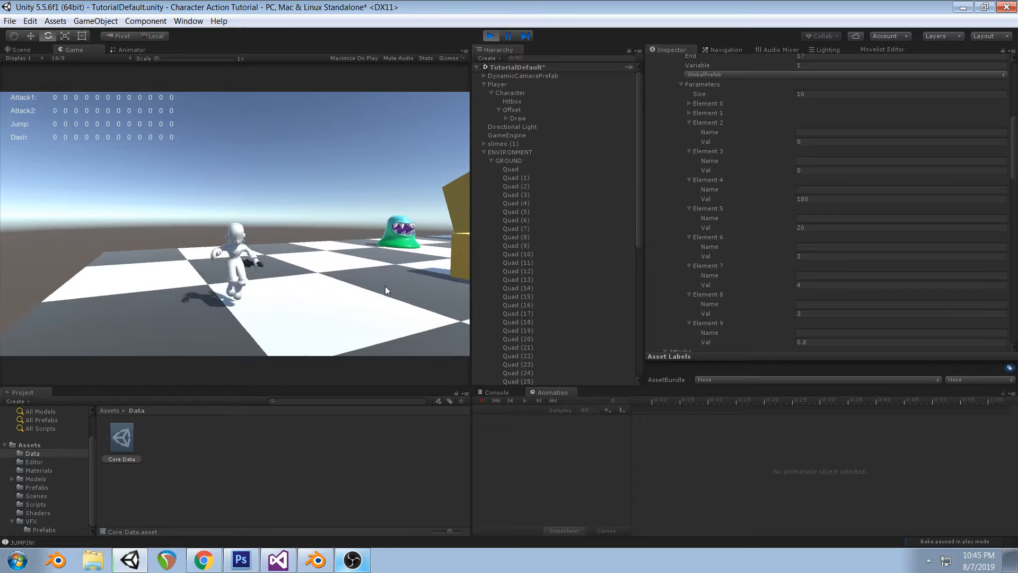
left_click(386, 287)
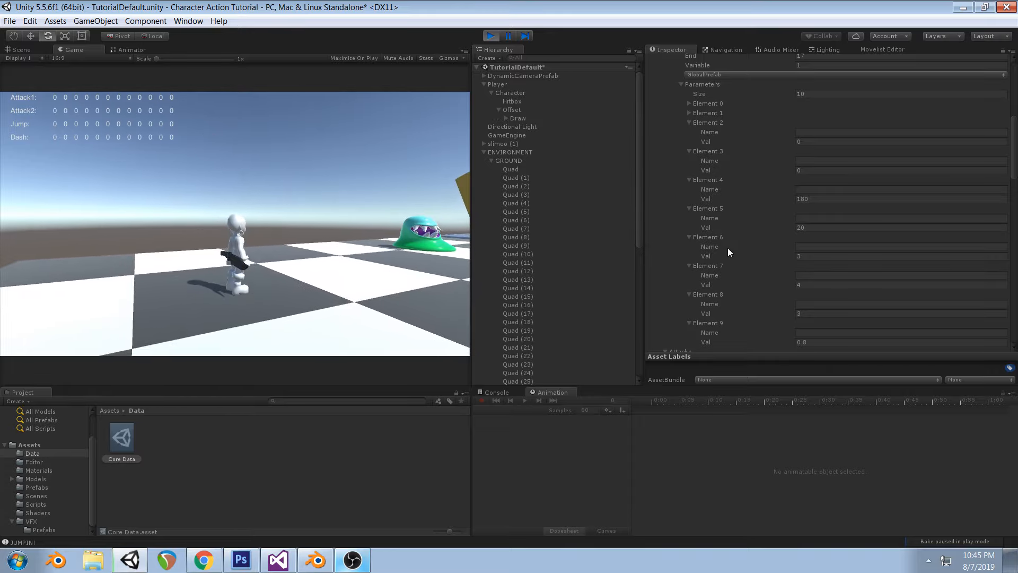
Step: Set parameter Element 3 of the GlobalPrefab event to -40 and test the attack in the game
left_click(809, 170)
type("-40")
left_click(329, 226)
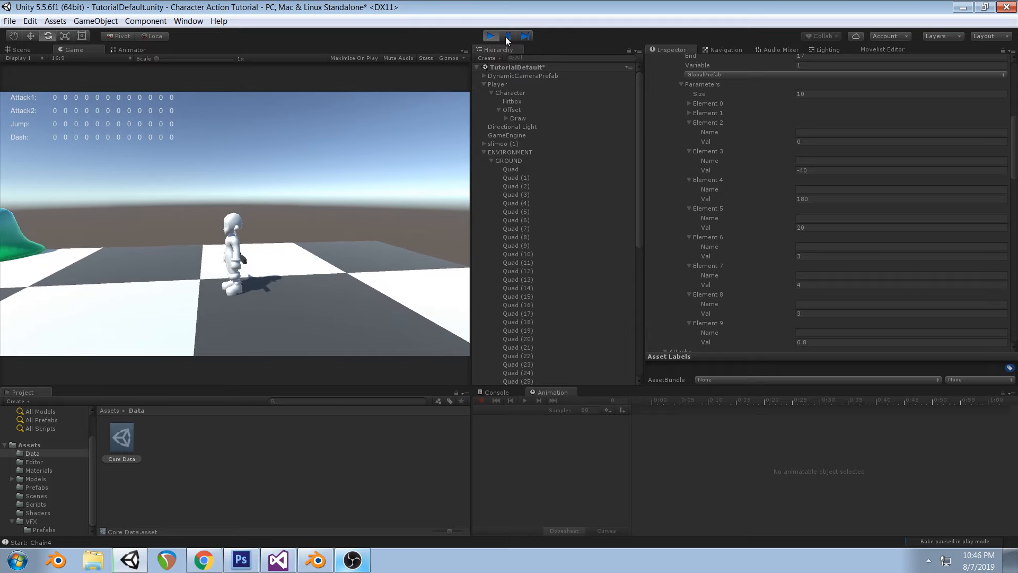
Step: Advance the paused game frame by frame to examine the slash angle during the attack, and exit play mode
left_click(522, 40)
left_click(523, 40)
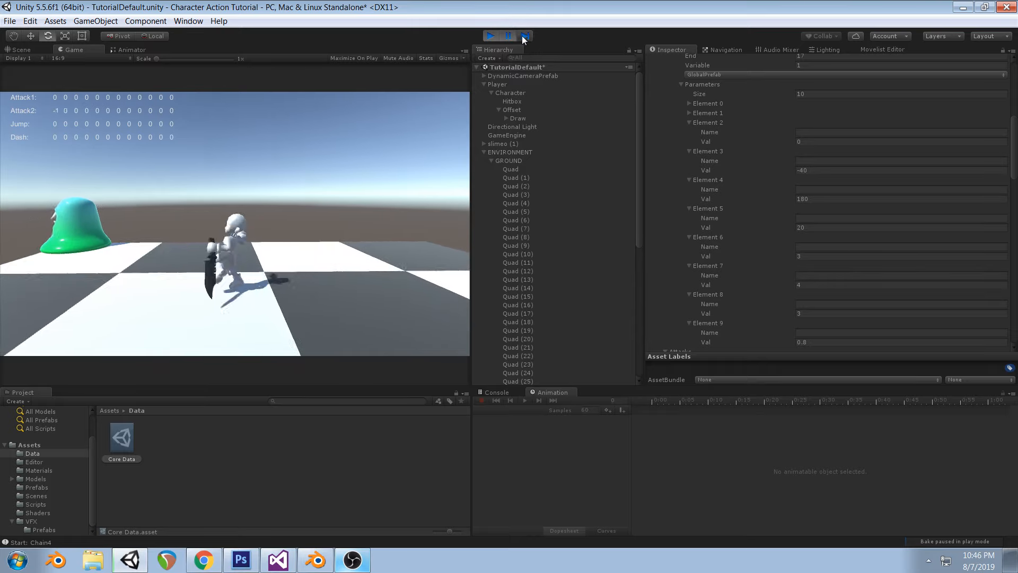
left_click(522, 40)
left_click(522, 40)
left_click(522, 40)
left_click(524, 38)
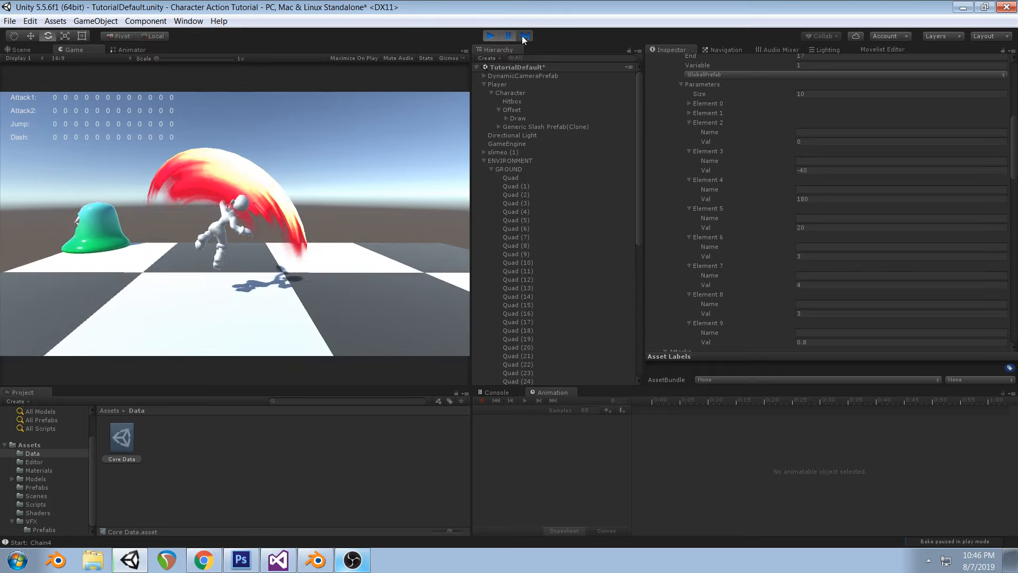
left_click(524, 38)
left_click(507, 36)
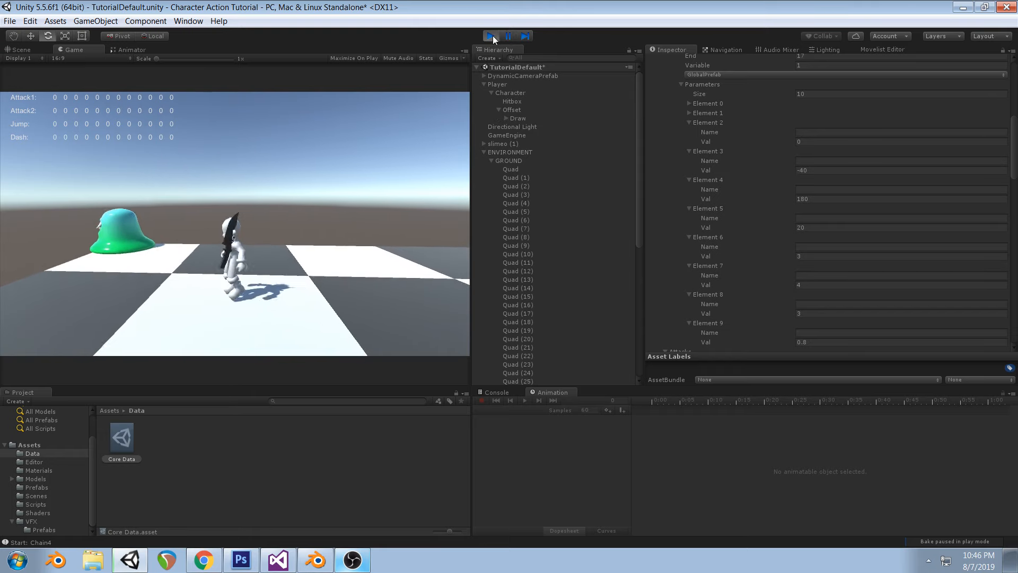
left_click(492, 36)
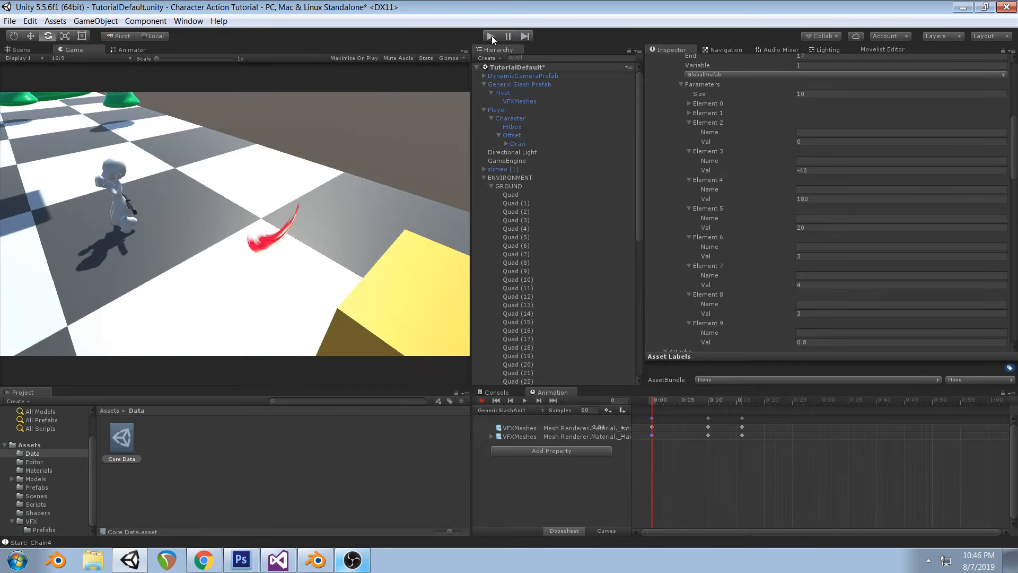
Step: Try stretching the Generic Slash Prefab along its Y and Z axes in the scene, and undo the scaling
left_click(530, 83)
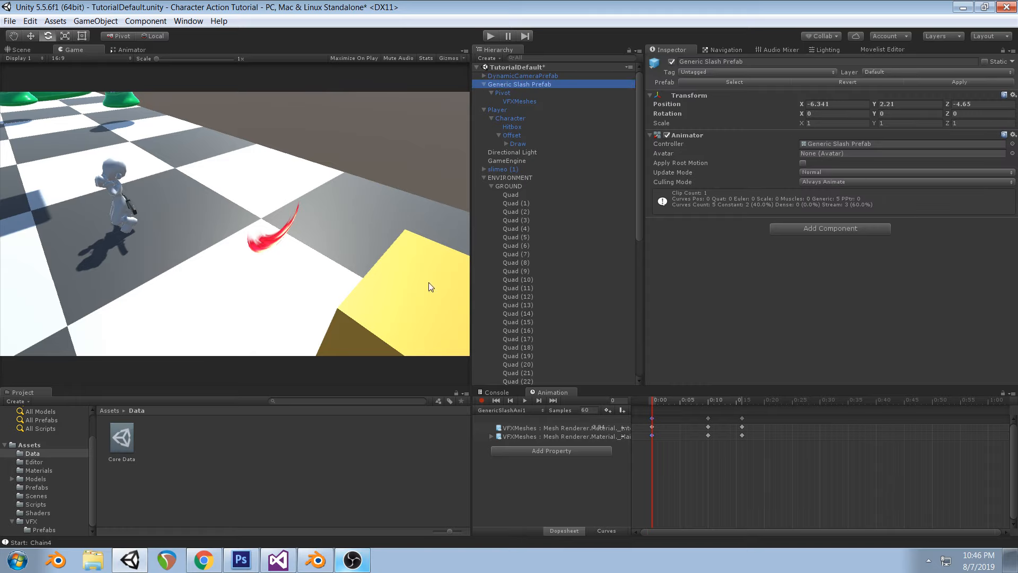
left_click(294, 221)
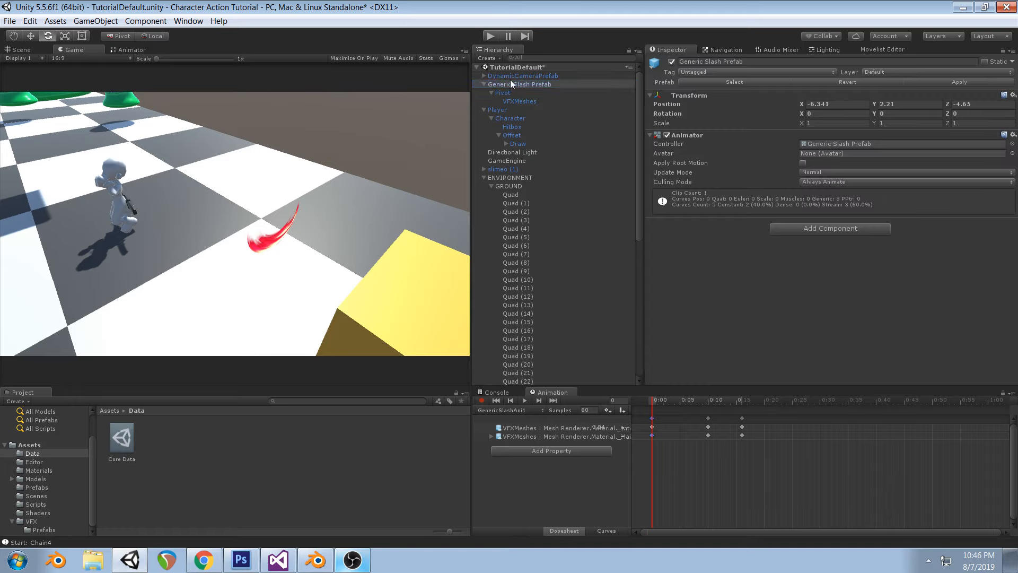
left_click(506, 93)
left_click(21, 50)
left_click_drag(237, 211, 238, 164)
left_click(497, 84)
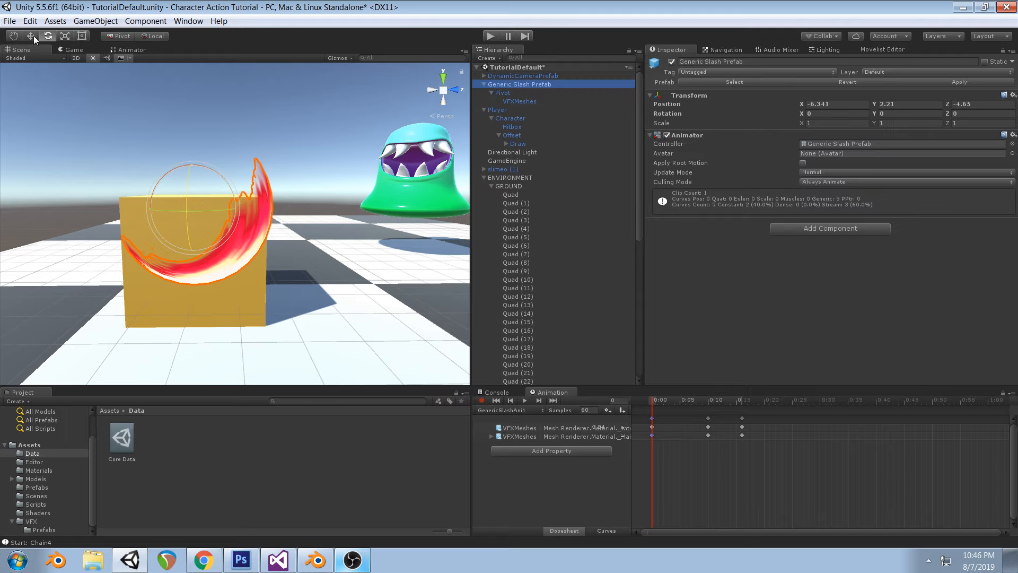
left_click(65, 36)
left_click_drag(196, 164, 189, 121)
left_click_drag(237, 204, 263, 206)
left_click_drag(196, 162, 203, 185)
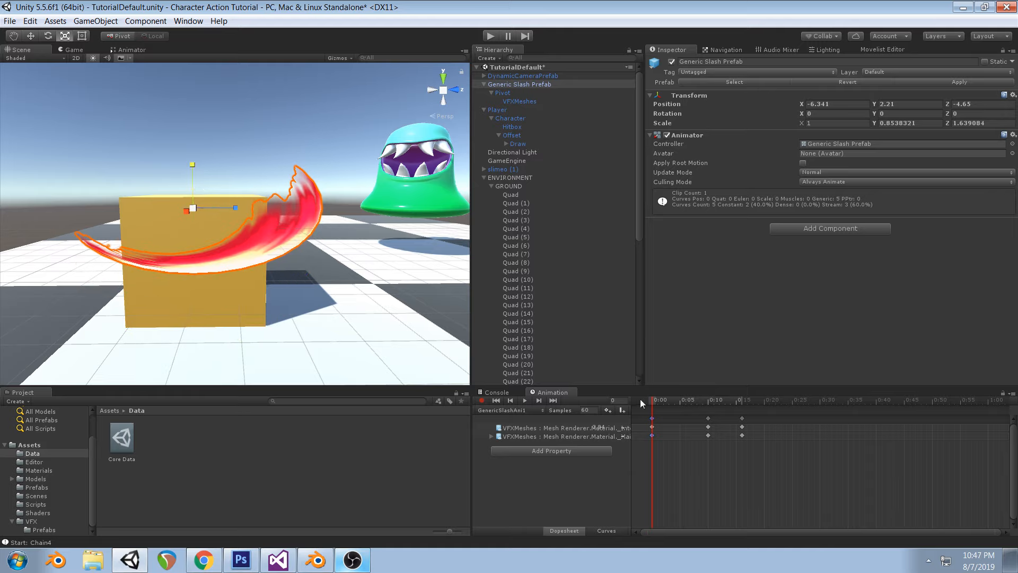
key("ctrl+z")
key("ctrl+z")
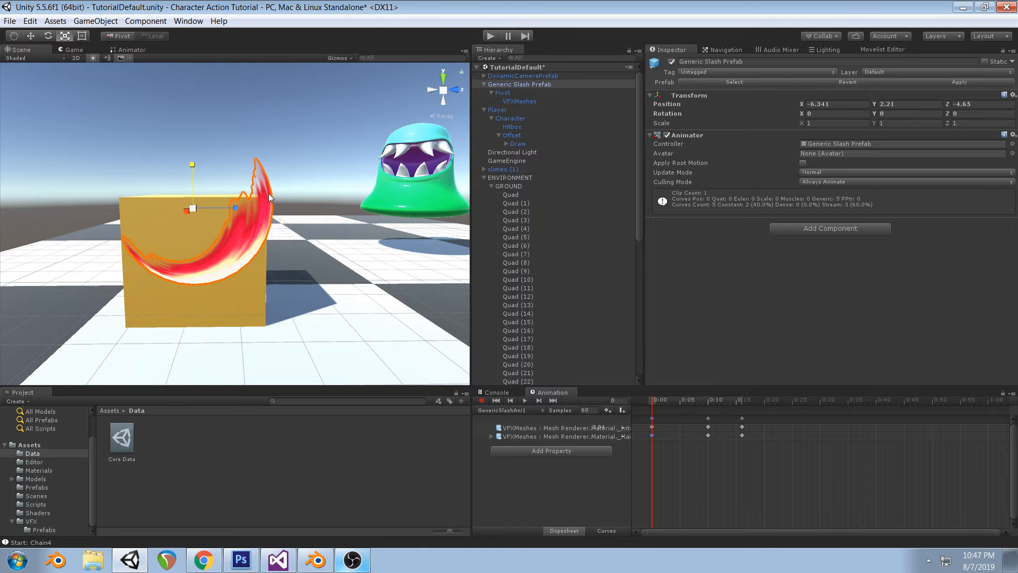
Step: Deselect the Generic Slash Prefab and save the TutorialDefault scene
left_click(198, 91)
left_click_drag(198, 91, 274, 187, "alt")
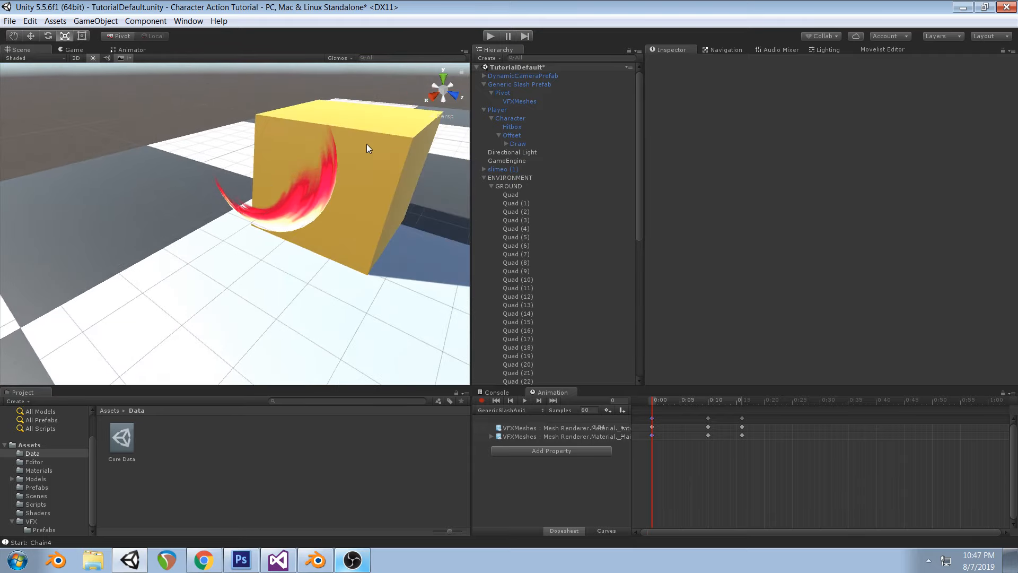
key("ctrl+s")
left_click(348, 556)
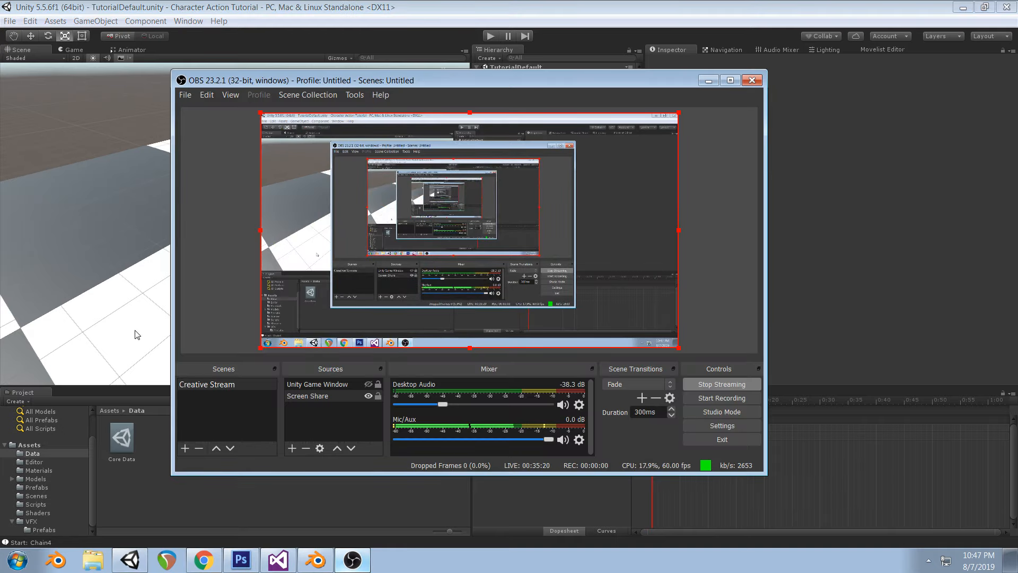
left_click(107, 141)
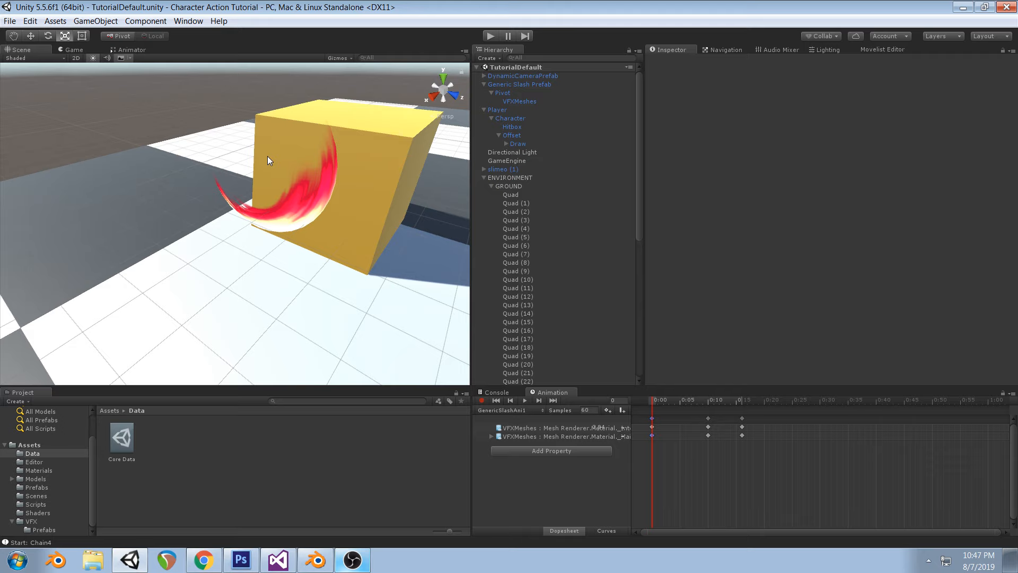
left_click(352, 560)
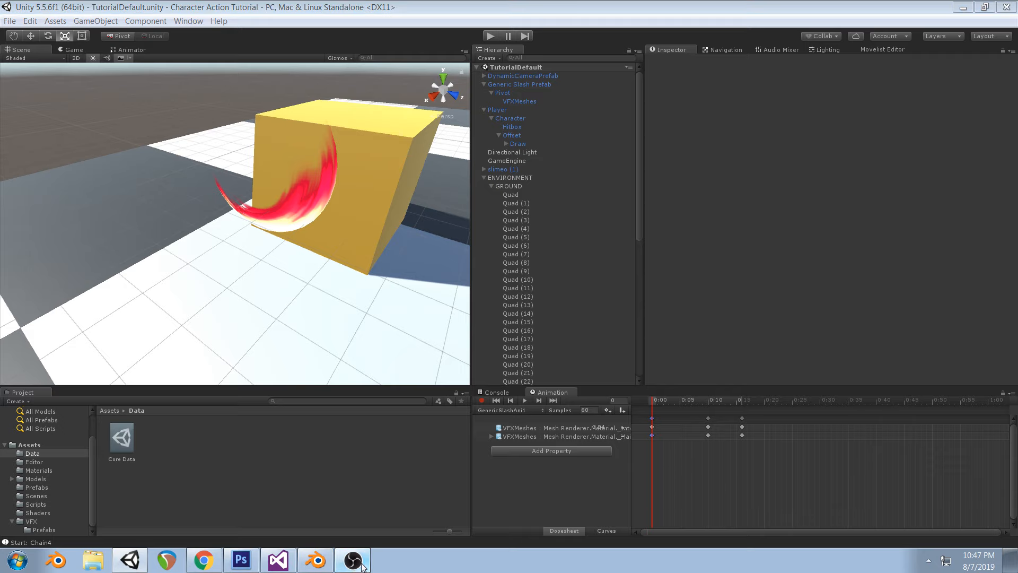
left_click(101, 145)
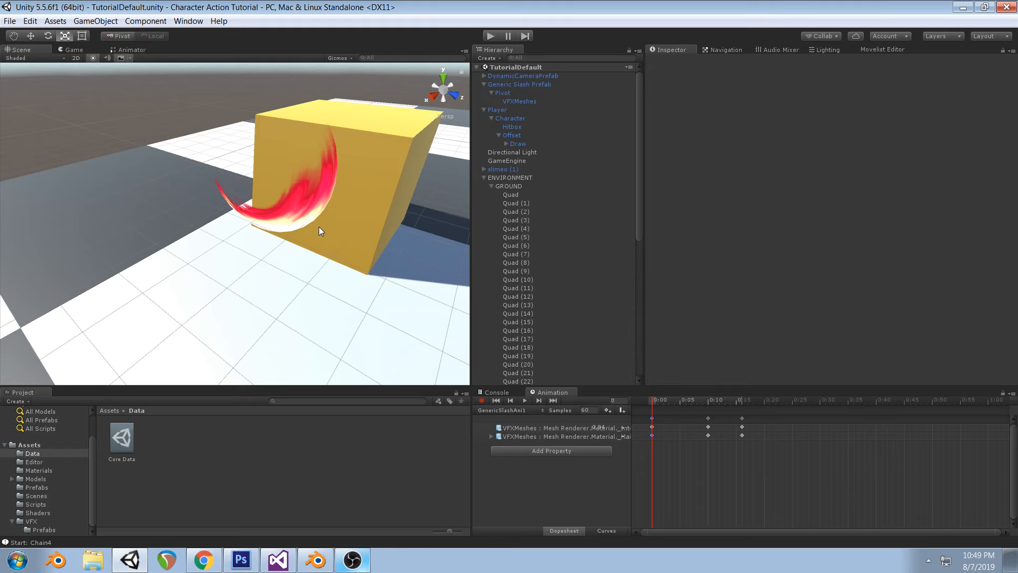
left_click(352, 559)
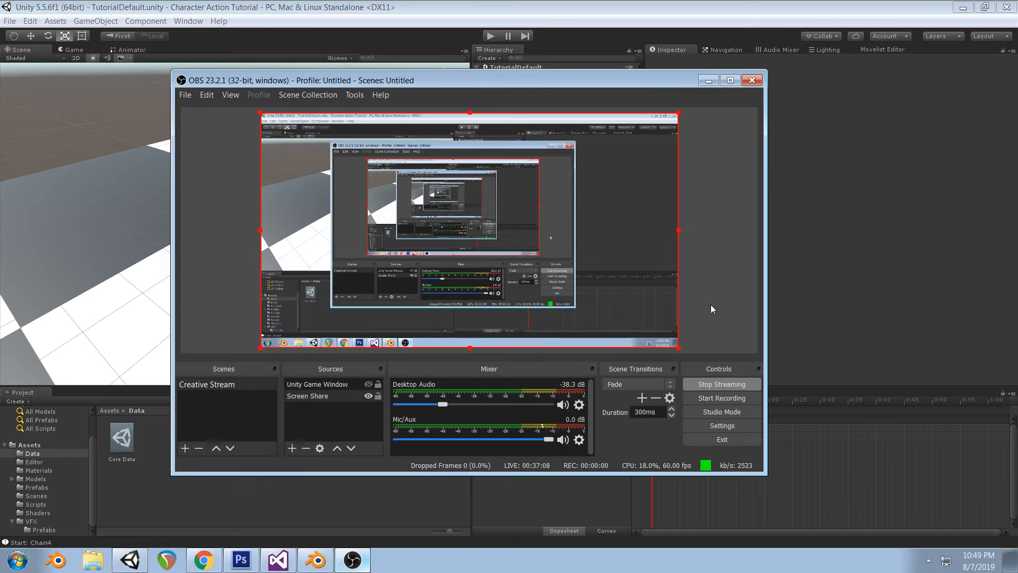